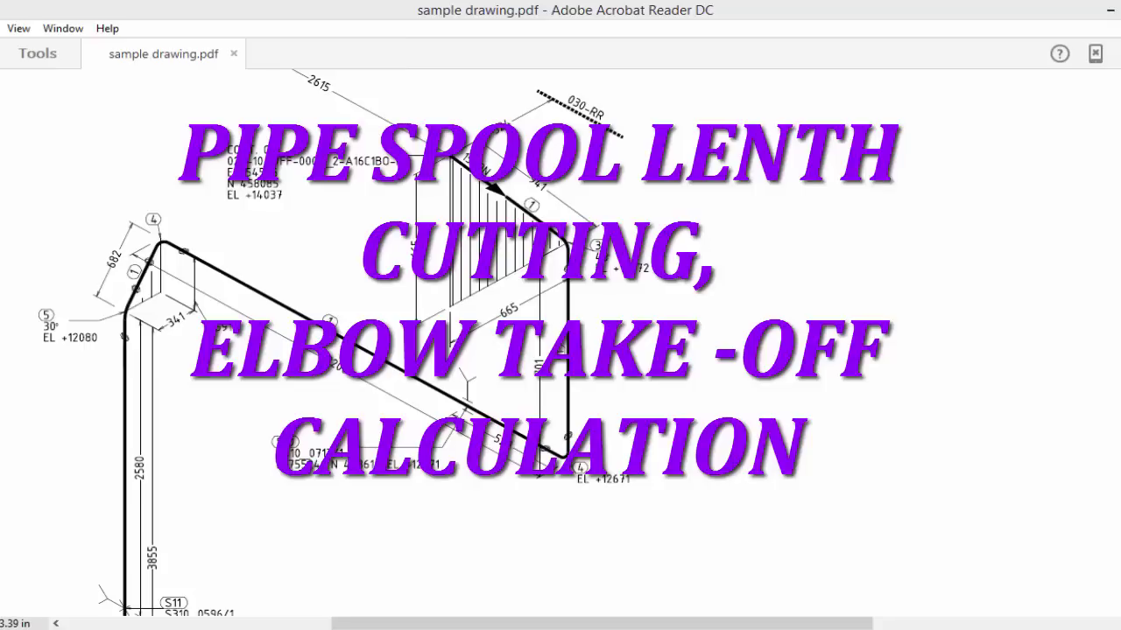
# Step: Examine the isometric drawing's north arrow, continuation note, and the overall pipe run with its elbows
pyautogui.moveTo(477, 225); pyautogui.dragTo(514, 368)
pyautogui.moveTo(433, 384); pyautogui.dragTo(348, 268)
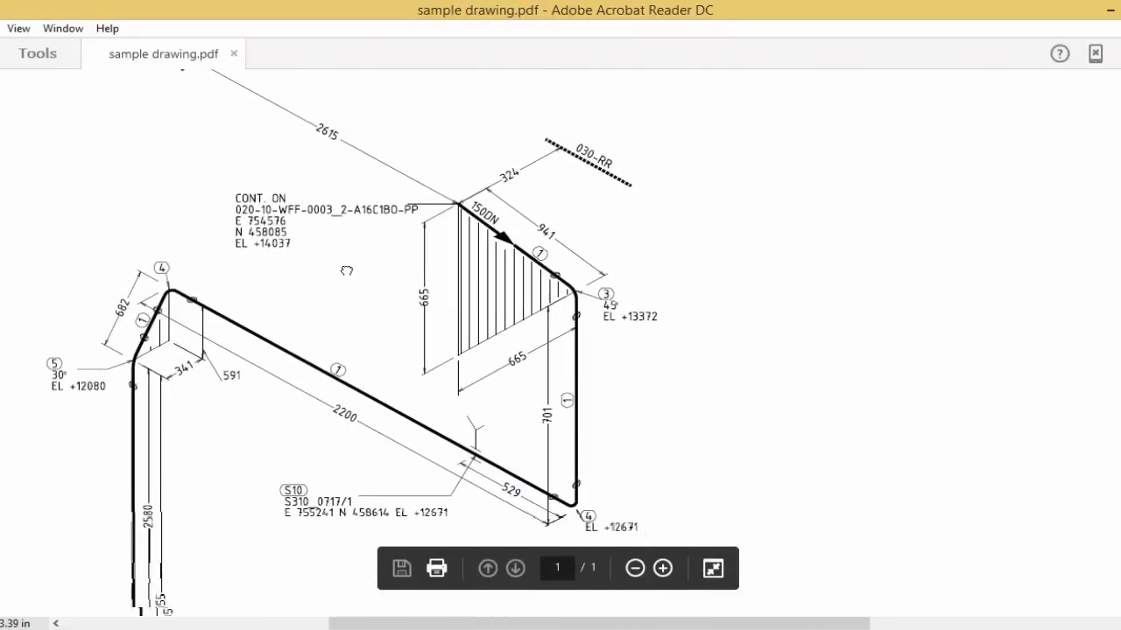
pyautogui.moveTo(254, 223); pyautogui.dragTo(760, 462)
pyautogui.moveTo(254, 255); pyautogui.dragTo(325, 301)
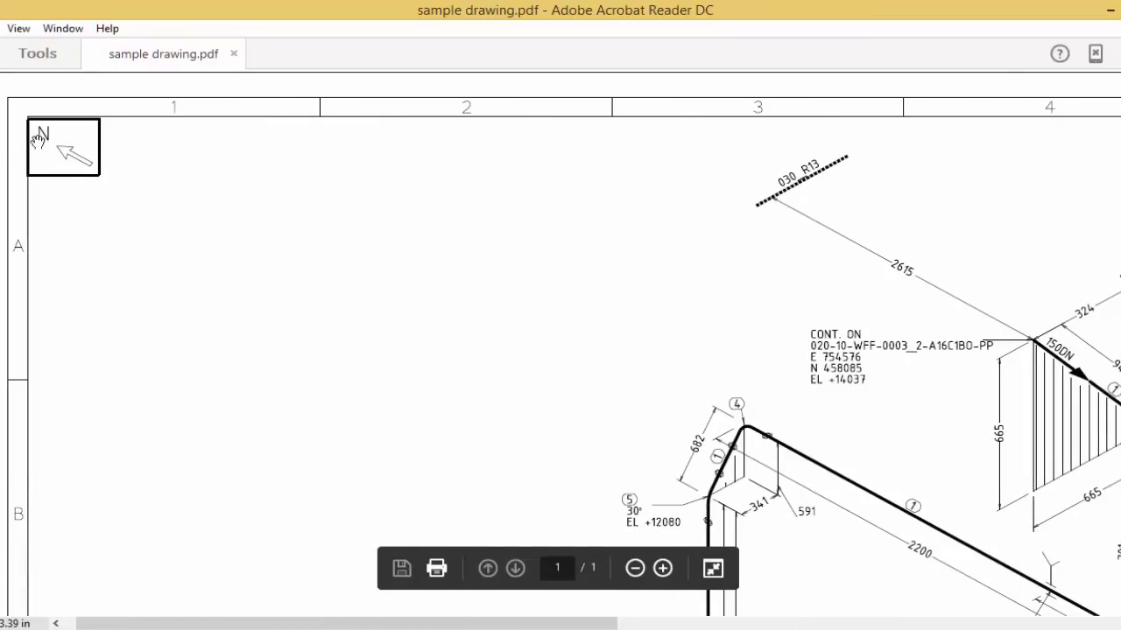
pyautogui.scroll(-3, 143, 237)
pyautogui.hscroll(10, 143, 237)
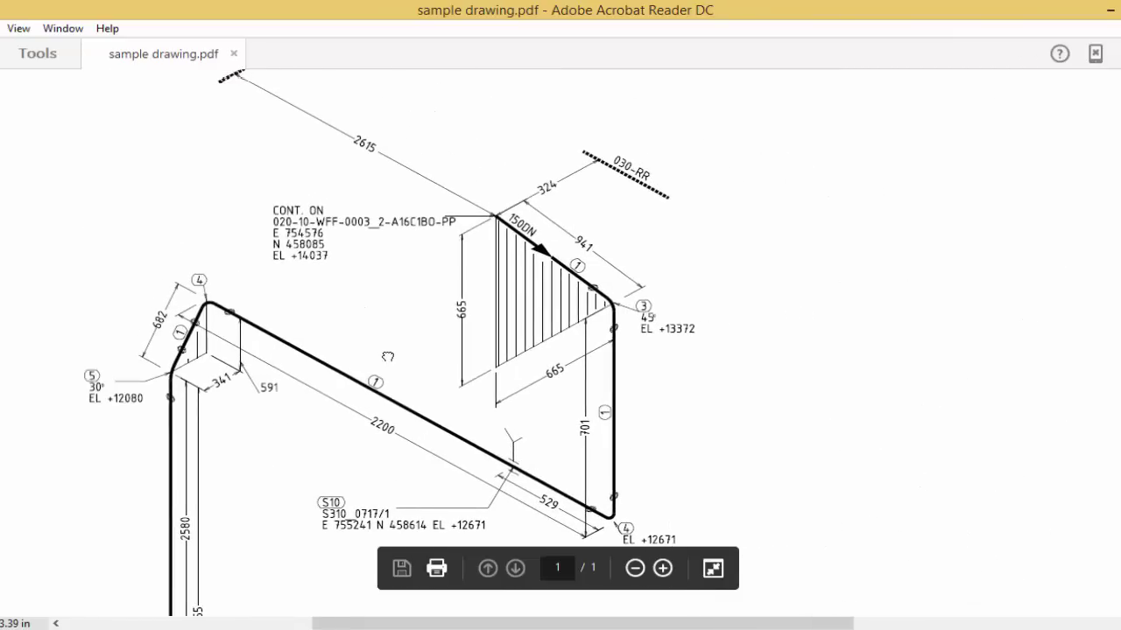
pyautogui.scroll(-1, 522, 372)
pyautogui.hscroll(2, 522, 373)
pyautogui.hscroll(-1, 534, 355)
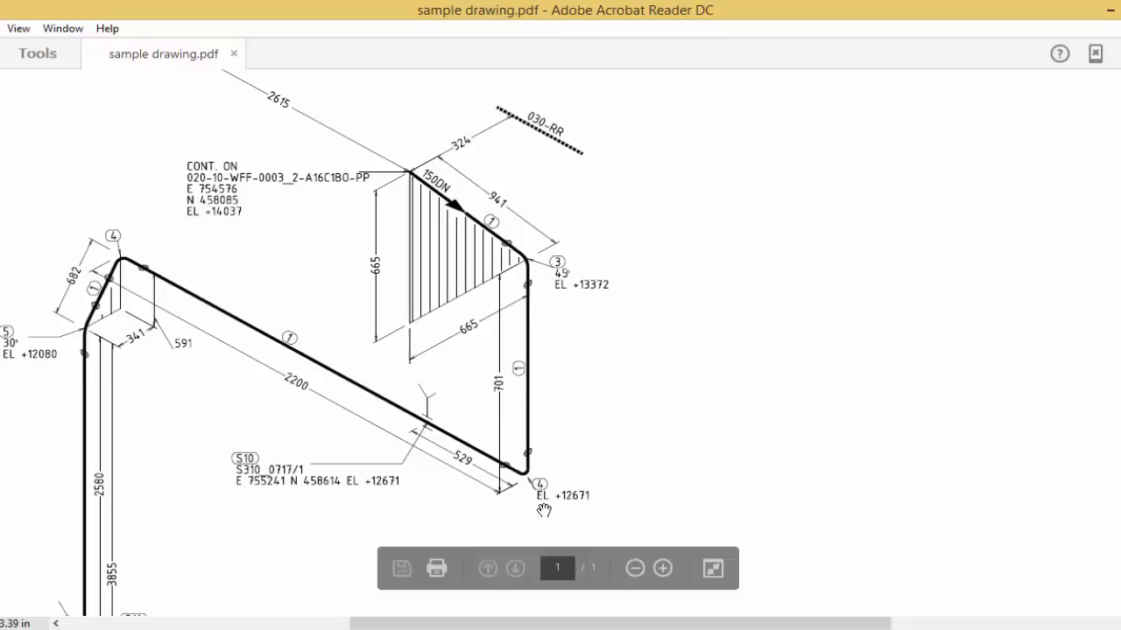
pyautogui.hscroll(10, 538, 493)
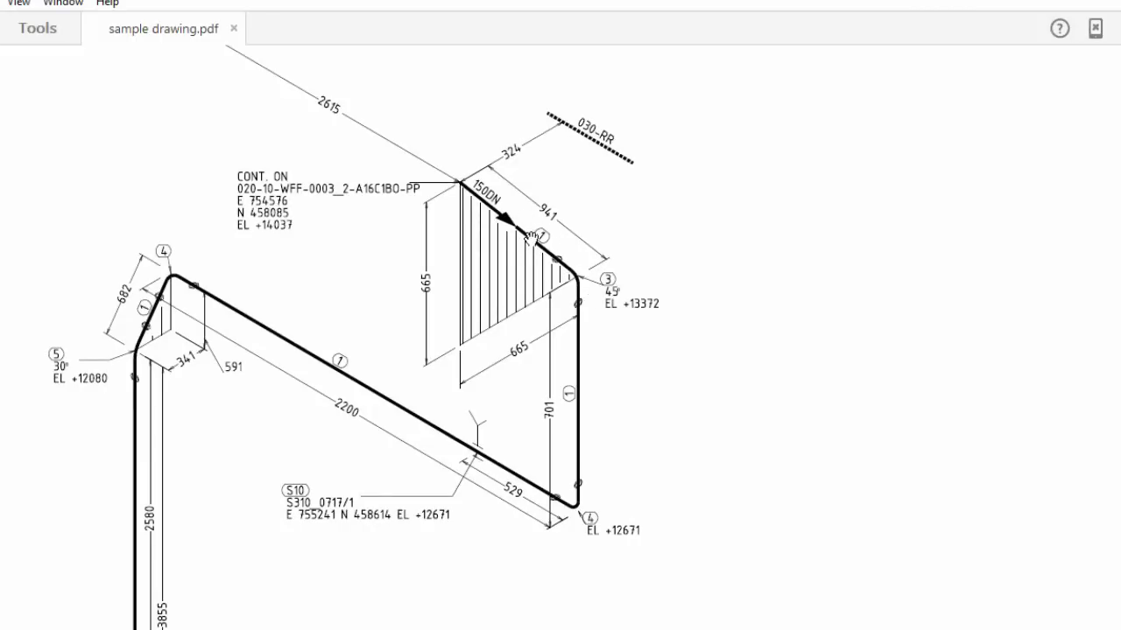
# Step: Examine the sloped 941 mm pipe segment from the continuation point to the 45° elbow, item 3
pyautogui.scroll(2, 529, 241)
pyautogui.scroll(1, 569, 236)
pyautogui.moveTo(578, 233); pyautogui.dragTo(565, 289)
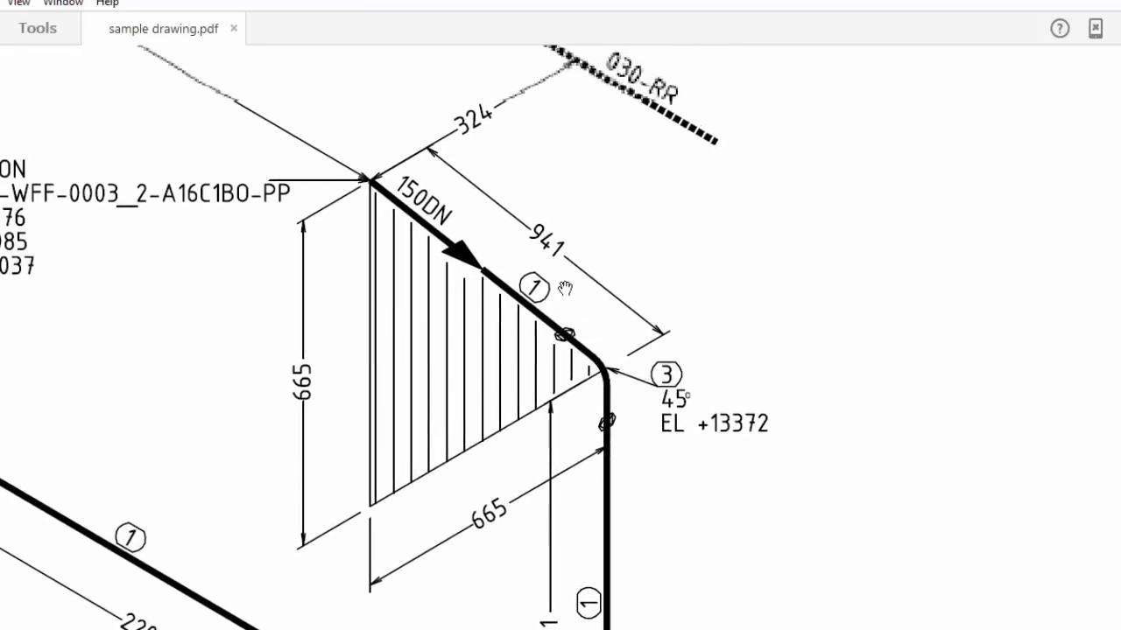
pyautogui.moveTo(367, 189); pyautogui.dragTo(402, 200)
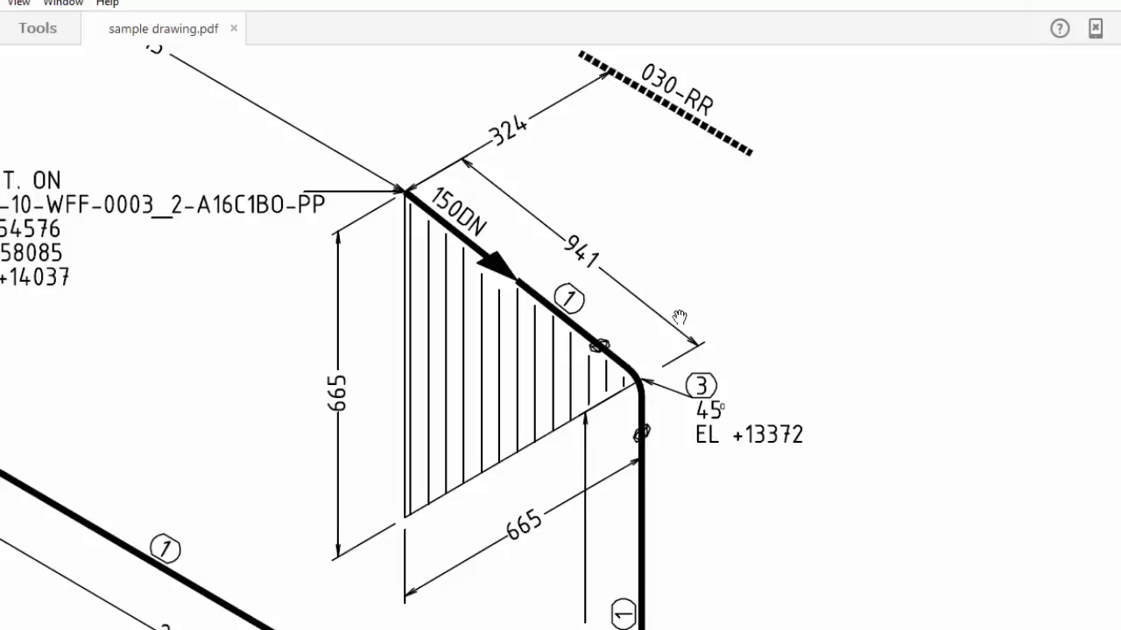
pyautogui.moveTo(698, 293); pyautogui.dragTo(662, 285)
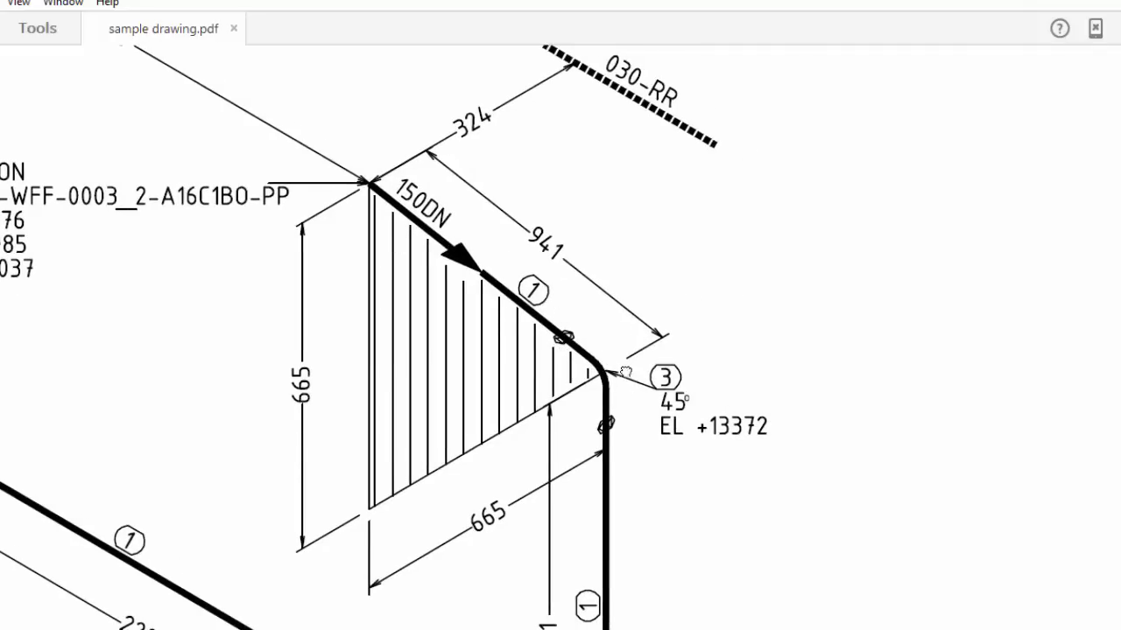
pyautogui.moveTo(652, 427); pyautogui.dragTo(619, 368)
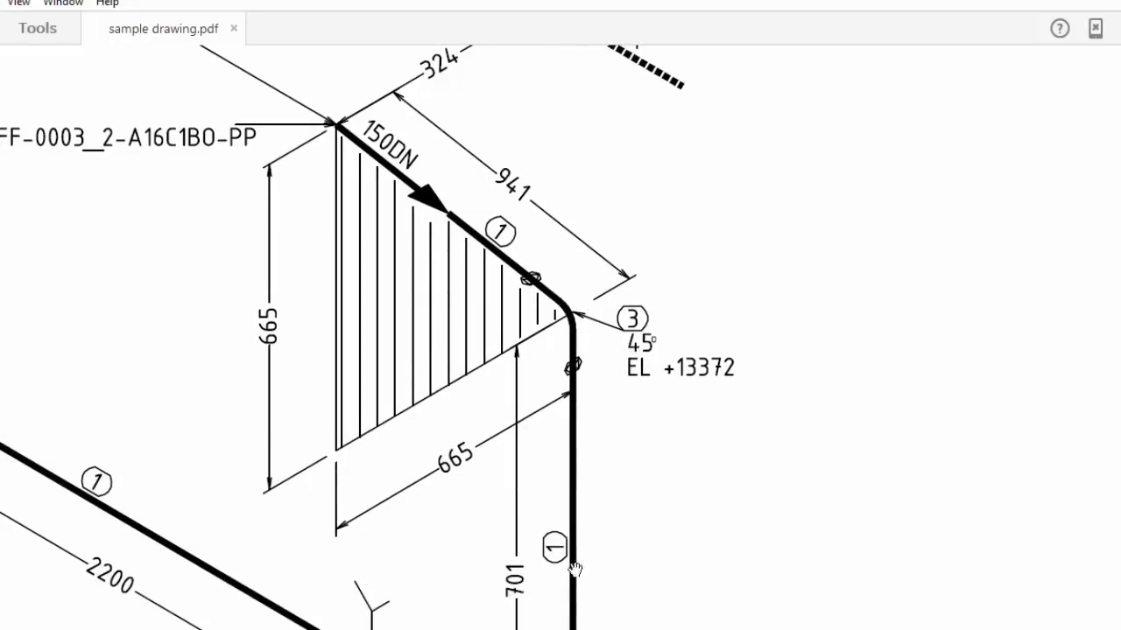
# Step: Switch to the DreamCalc Pro calculator, clear it, and divide the 45° elbow angle by 2
pyautogui.moveTo(573, 570)
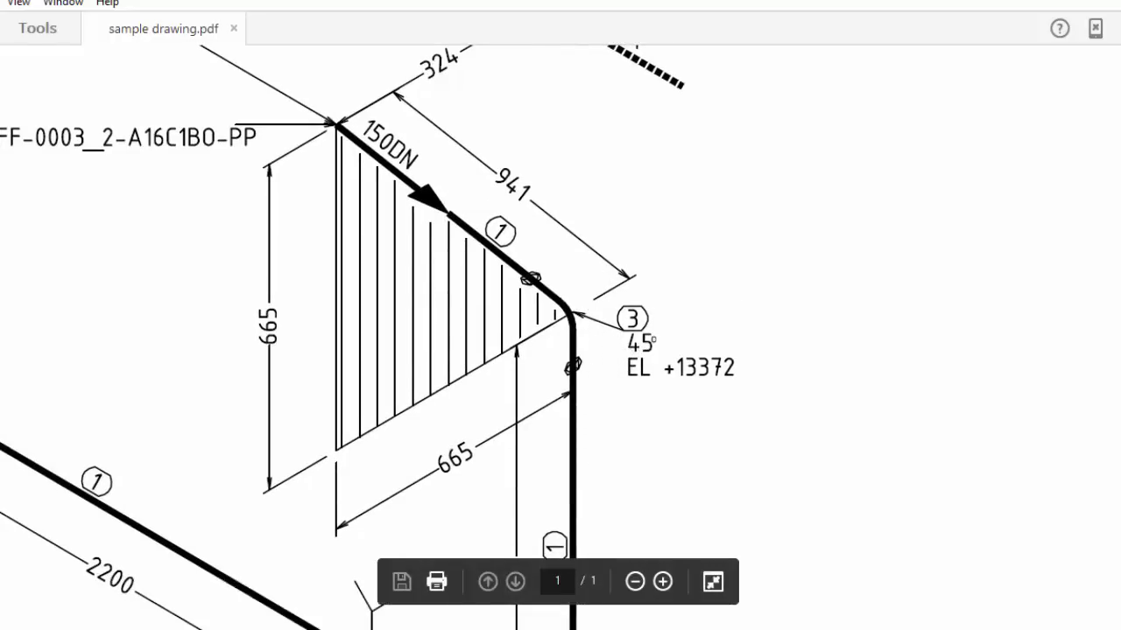
pyautogui.click(355, 629)
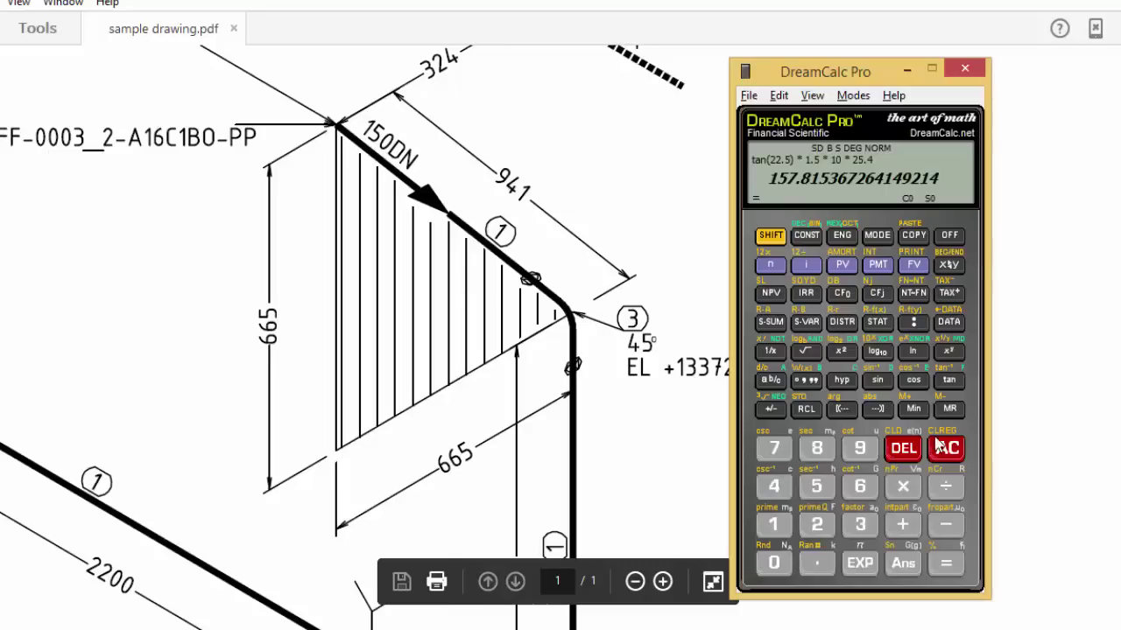
pyautogui.click(946, 448)
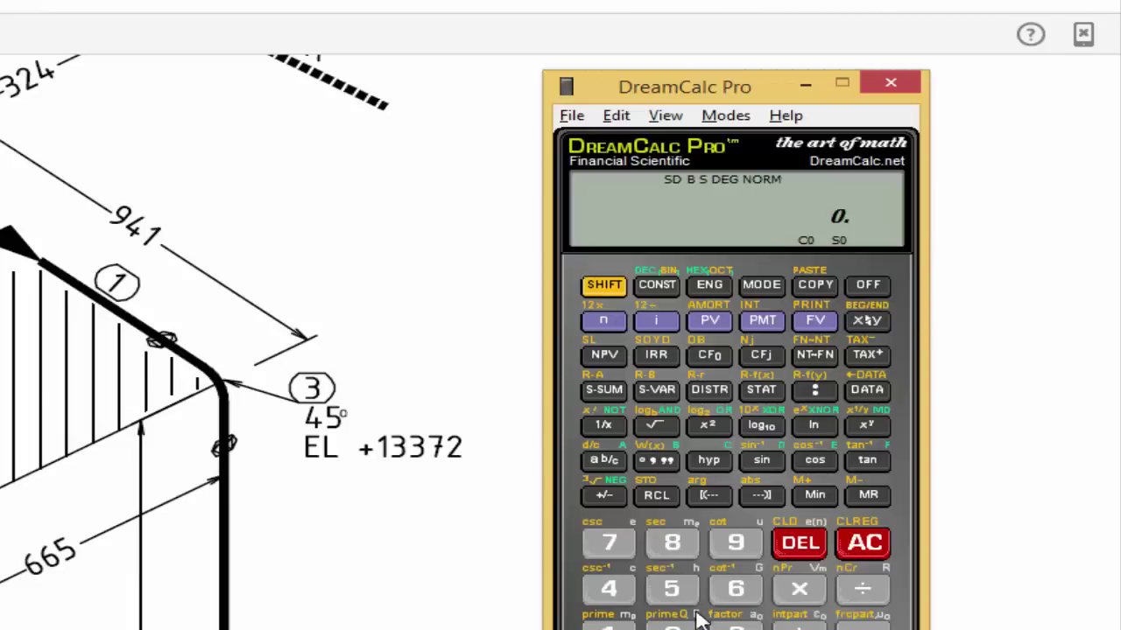
pyautogui.click(624, 595)
pyautogui.click(661, 597)
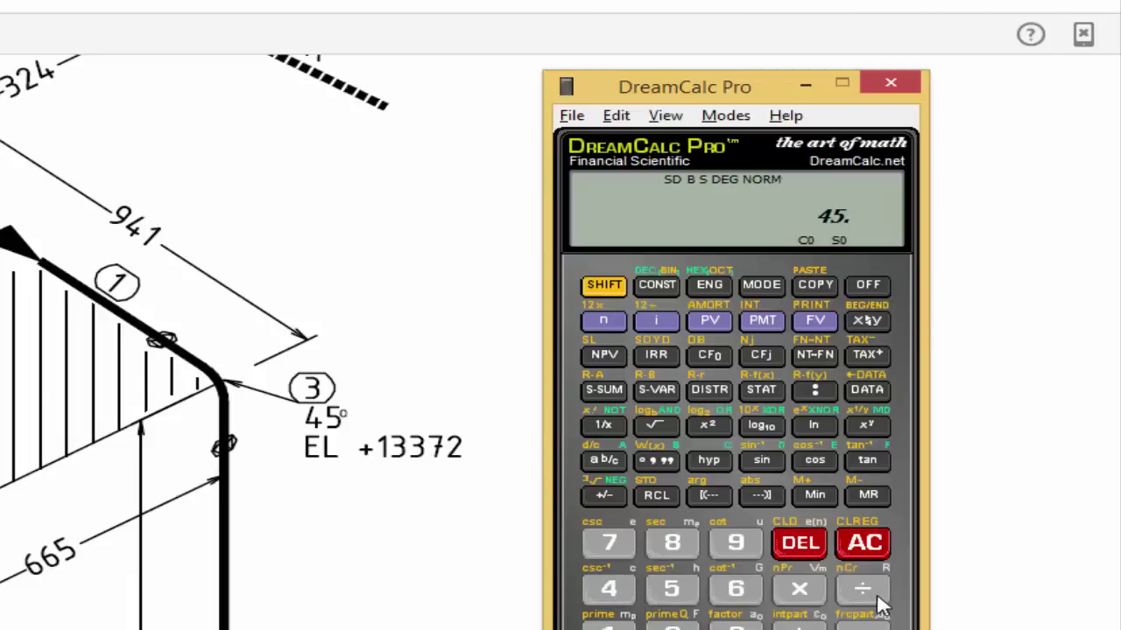
pyautogui.click(876, 599)
pyautogui.click(674, 628)
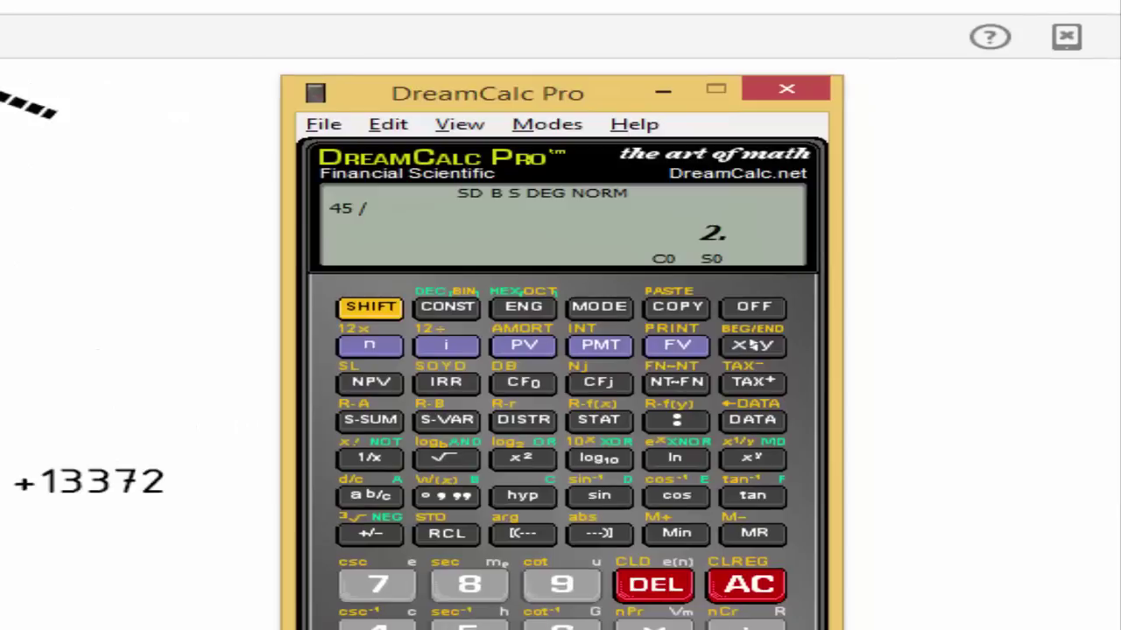
pyautogui.click(864, 629)
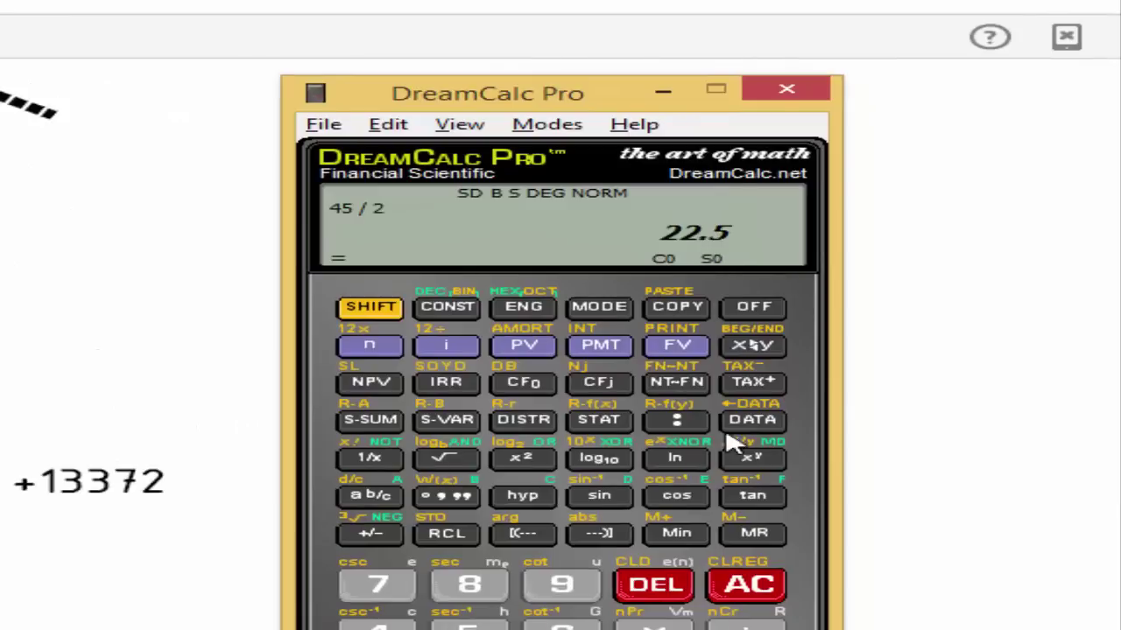
# Step: Take the tangent of the halved elbow angle and multiply it by 1.5
pyautogui.click(753, 495)
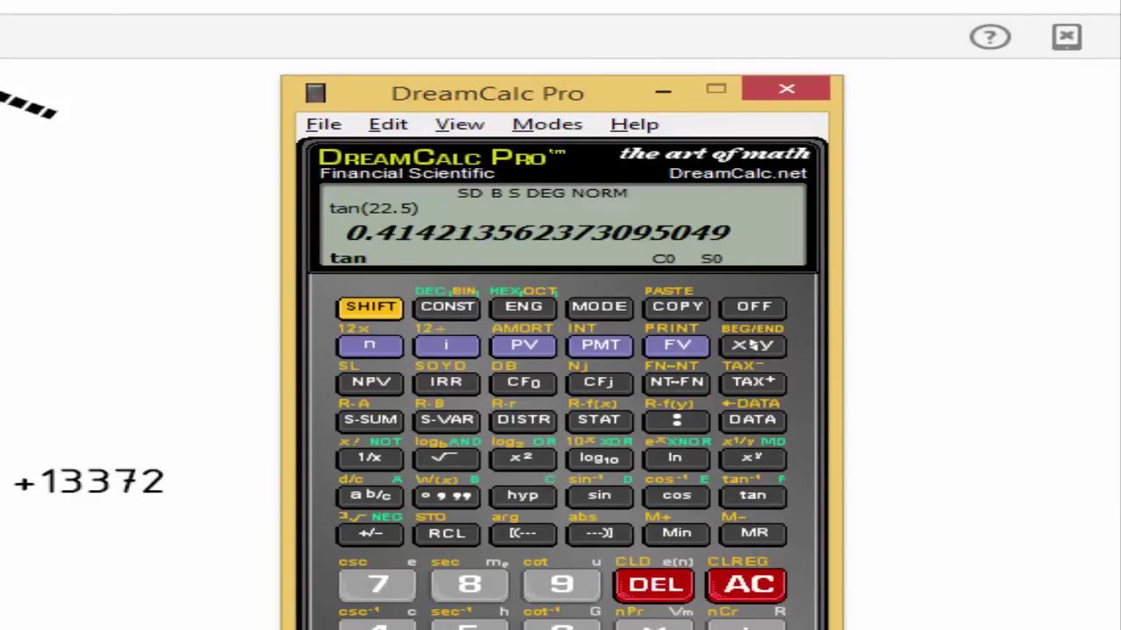
pyautogui.click(655, 626)
pyautogui.press('1')
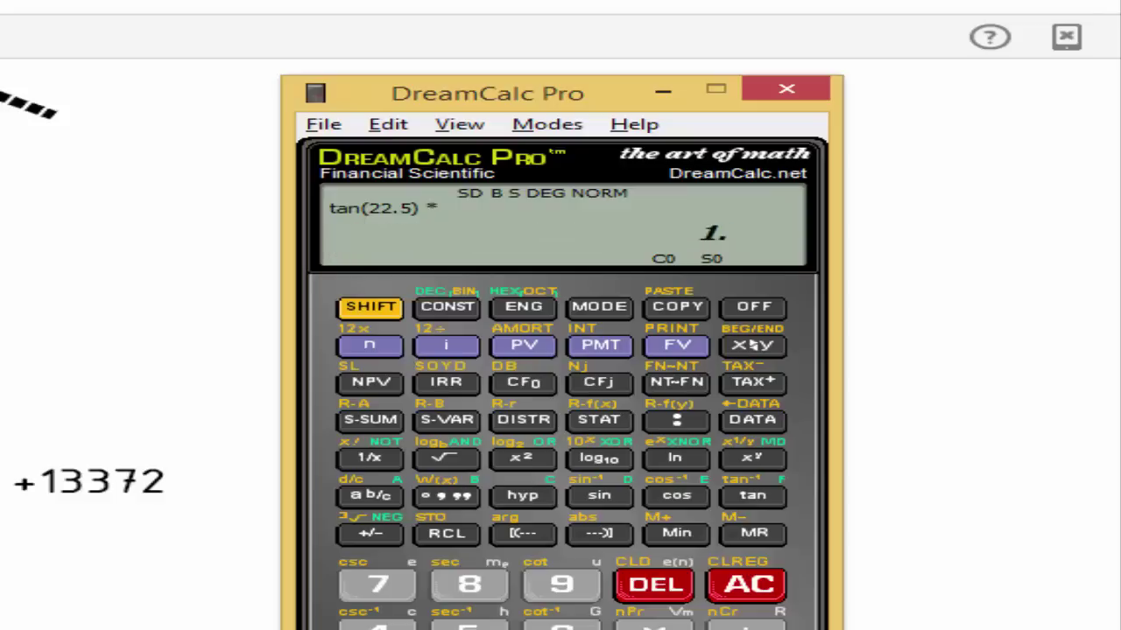
pyautogui.click(470, 627)
pyautogui.press('*')
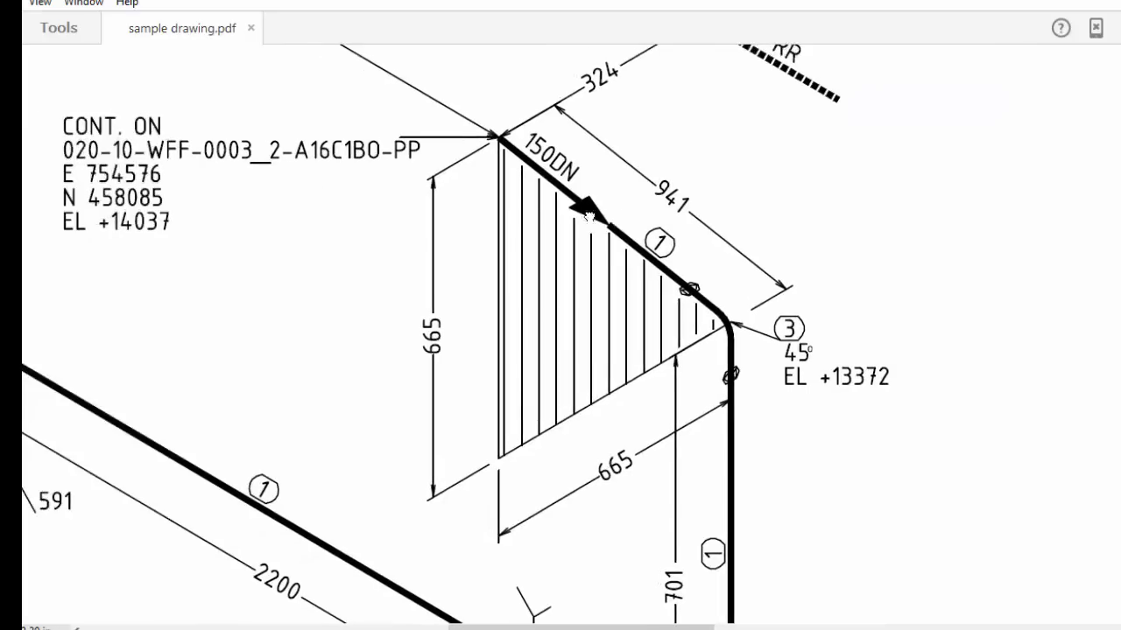
# Step: Check the pipe's nominal size on the drawing, and finish the elbow take-off by multiplying by 6 and 25.2
pyautogui.moveTo(589, 215)
pyautogui.mouseDown()
pyautogui.moveTo(395, 112)
pyautogui.moveTo(365, 148)
pyautogui.mouseUp()
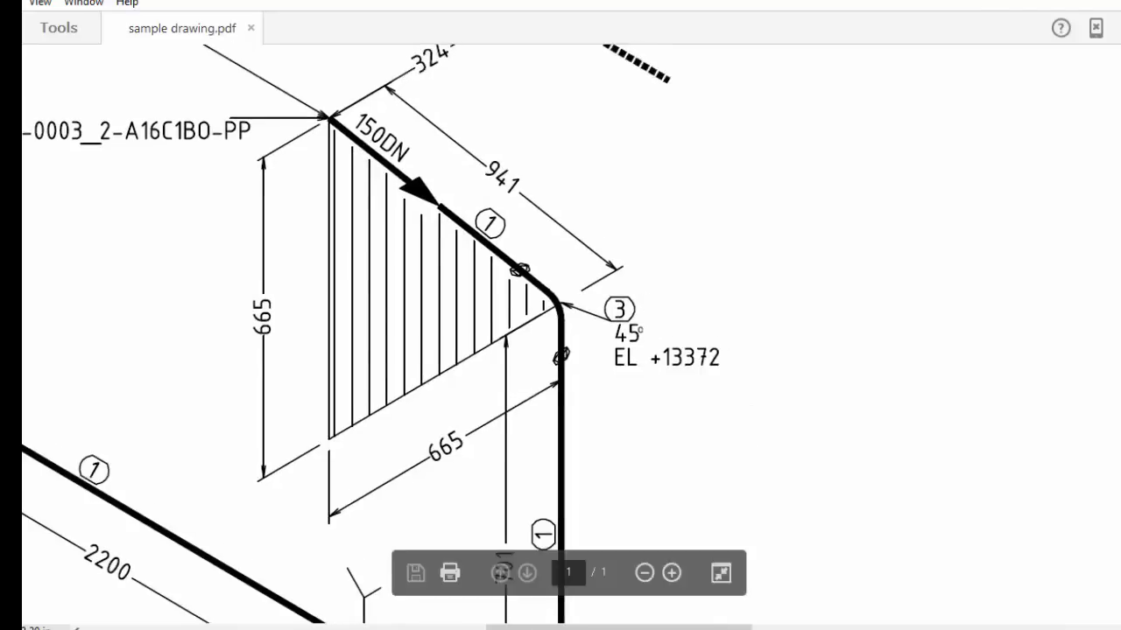
pyautogui.click(665, 629)
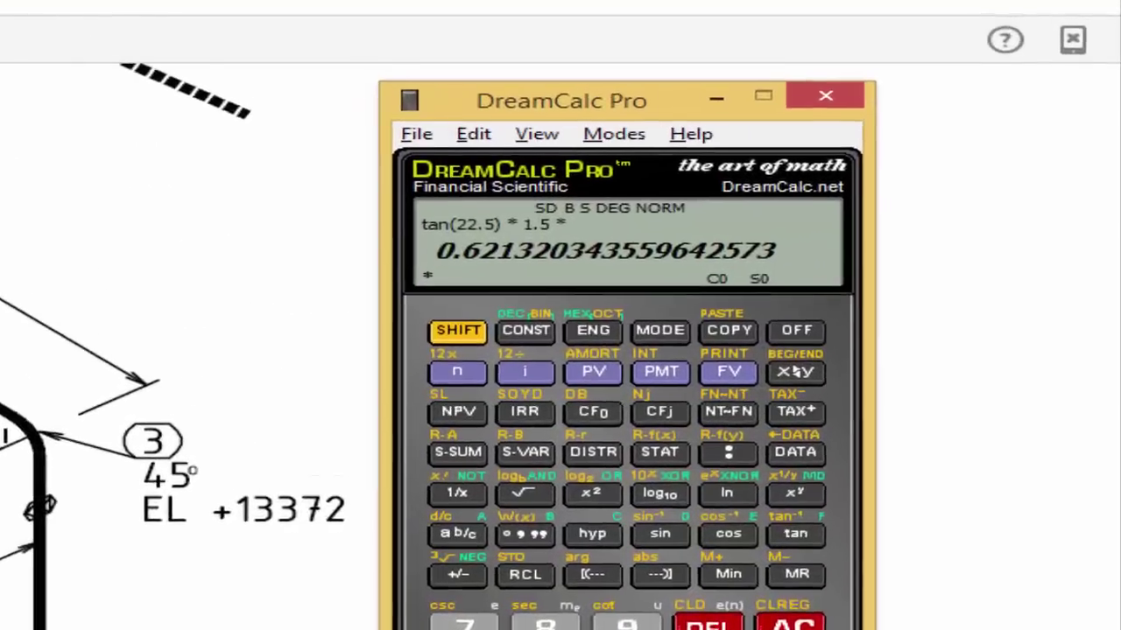
pyautogui.write('6.')
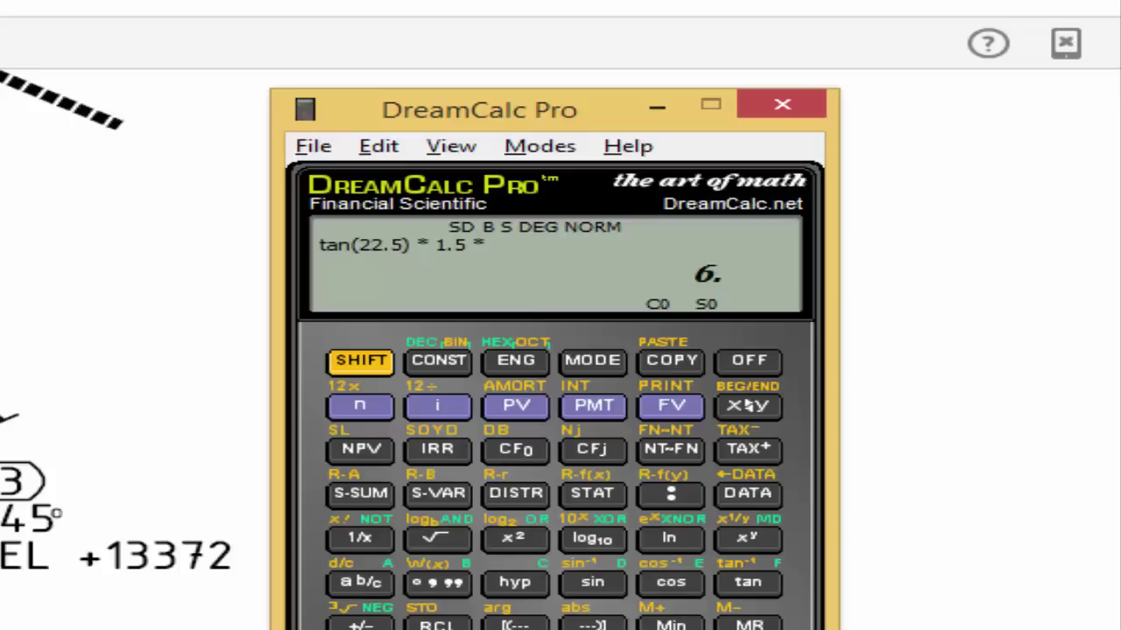
pyautogui.press('*')
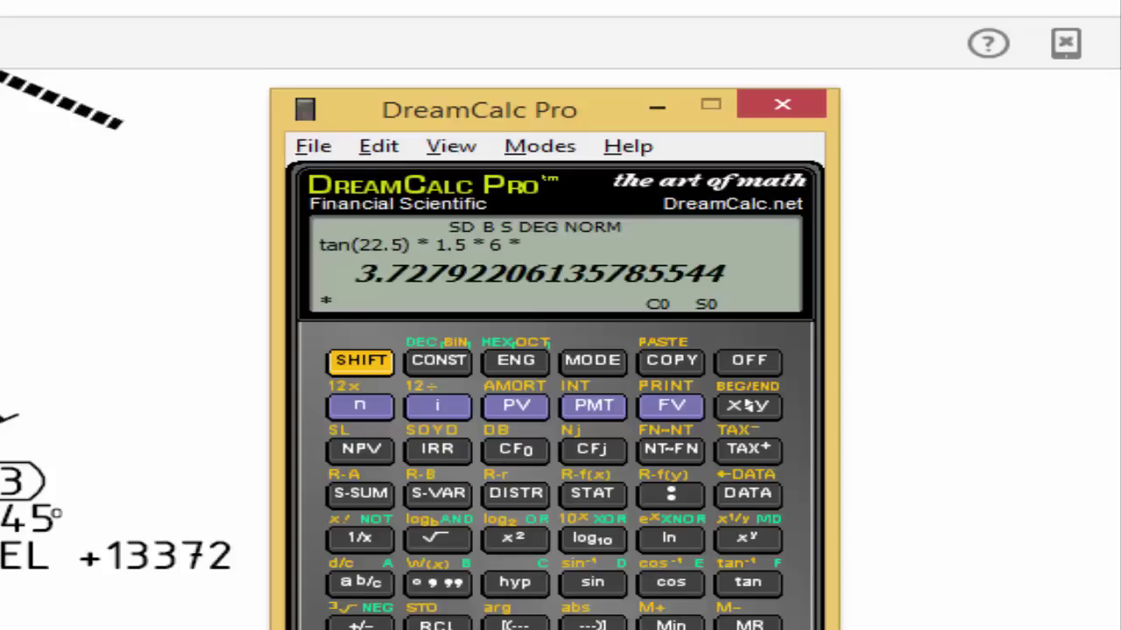
pyautogui.write('25.')
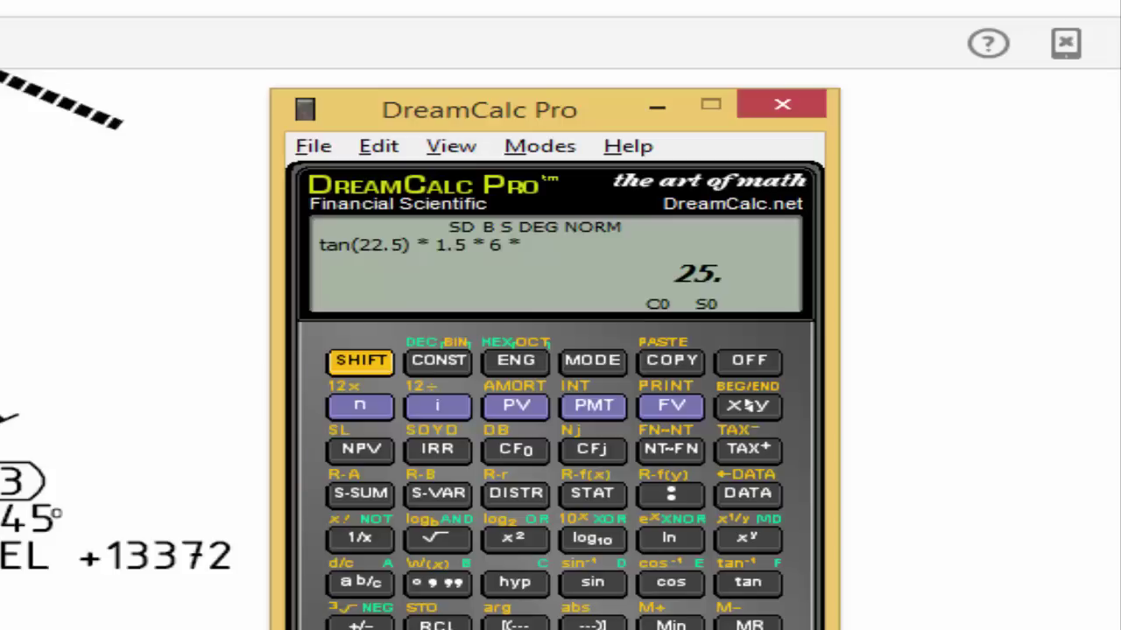
pyautogui.write('2')
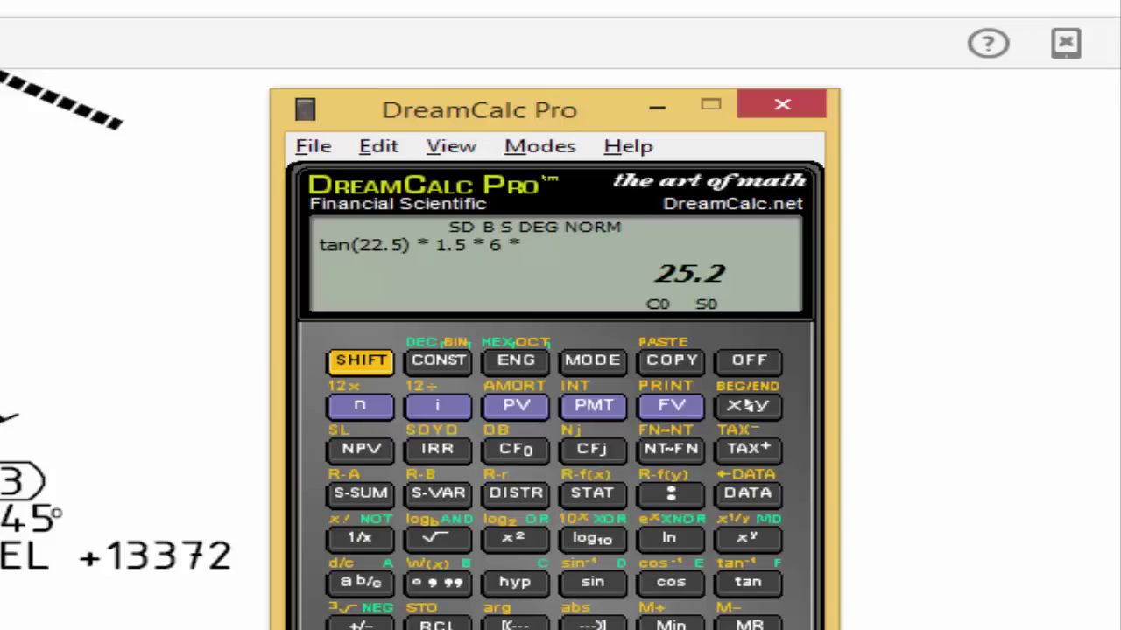
pyautogui.press('Return')
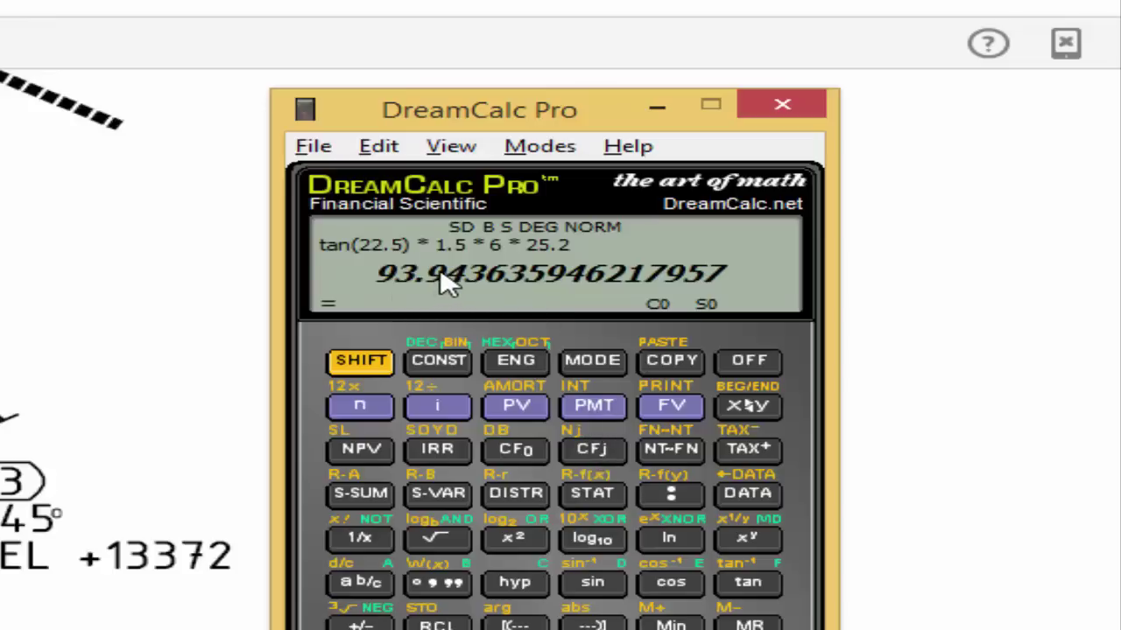
# Step: Clear the calculator and subtract the 94 mm elbow take-off from the 941 mm segment length
pyautogui.press('Escape')
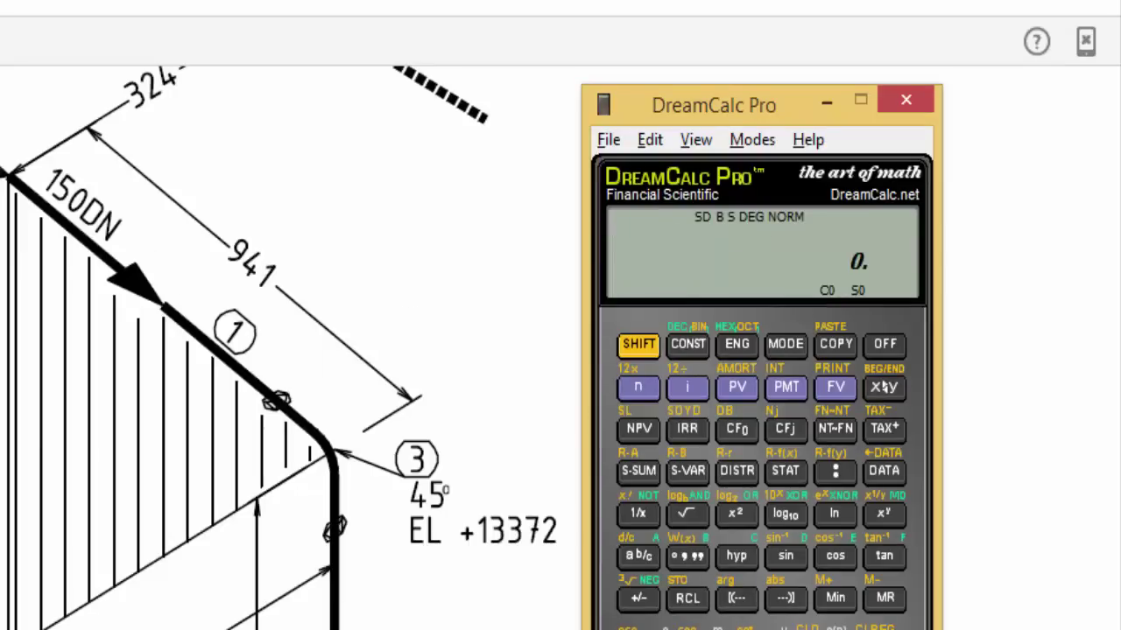
pyautogui.write('941 -')
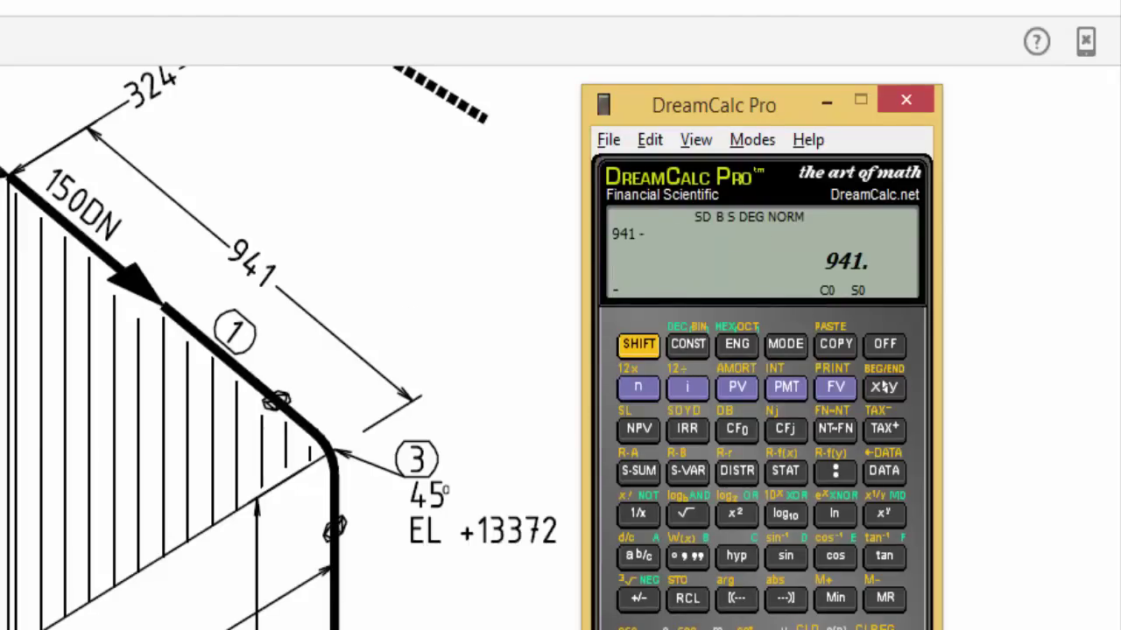
pyautogui.press('BackSpace')
pyautogui.press('BackSpace')
pyautogui.write('4')
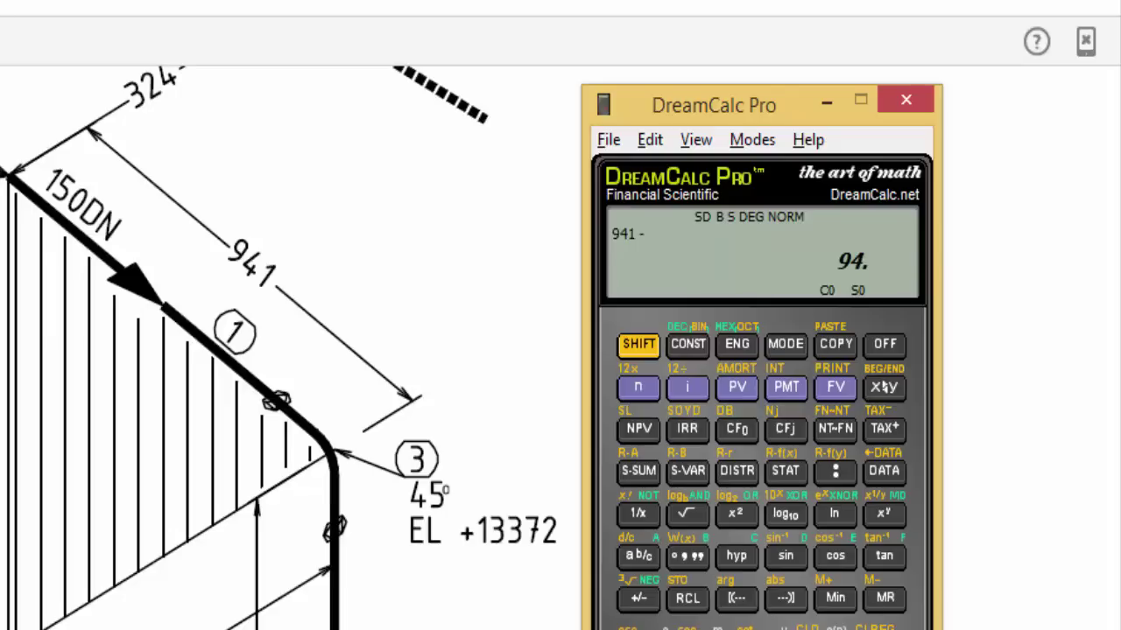
pyautogui.press('Return')
# Step: Examine the vertical 701 mm pipe segment between the 45° elbow and the item 4 elbow in the drawing
pyautogui.moveTo(466, 601)
pyautogui.mouseDown()
pyautogui.moveTo(523, 288)
pyautogui.moveTo(489, 225)
pyautogui.mouseUp()
pyautogui.moveTo(601, 476); pyautogui.dragTo(500, 288)
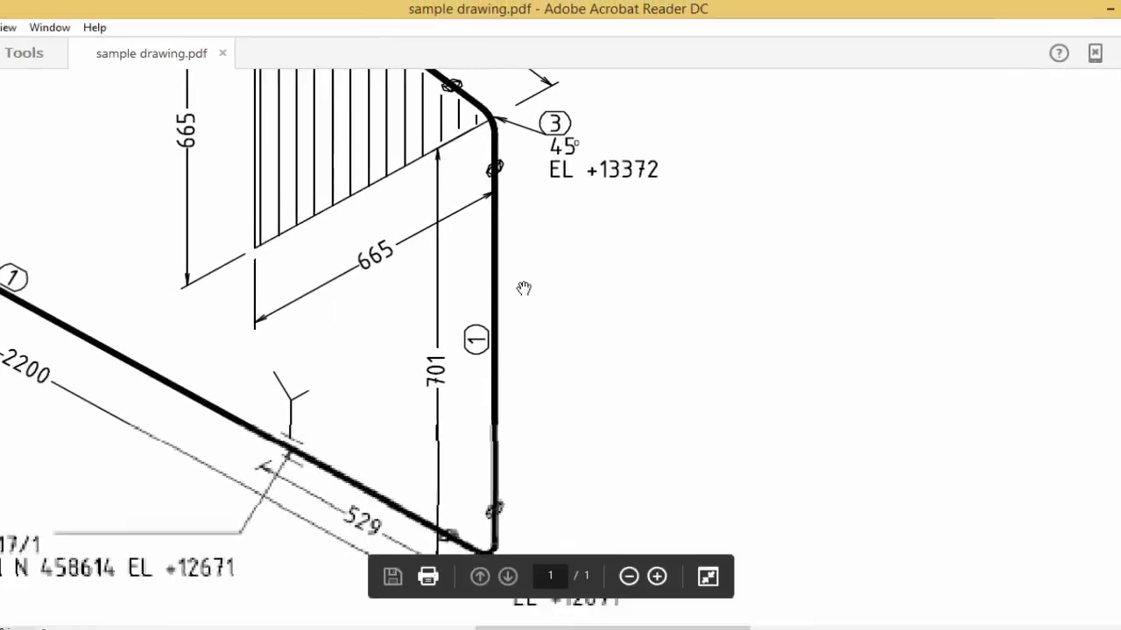
pyautogui.scroll(1, 500, 287)
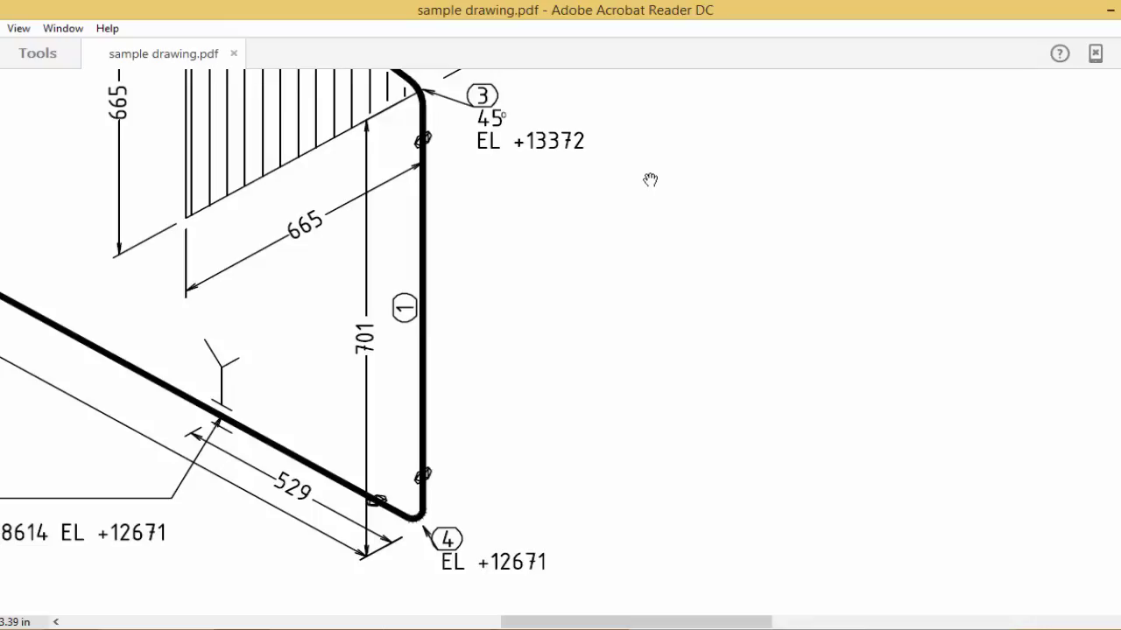
pyautogui.scroll(-3, 531, 496)
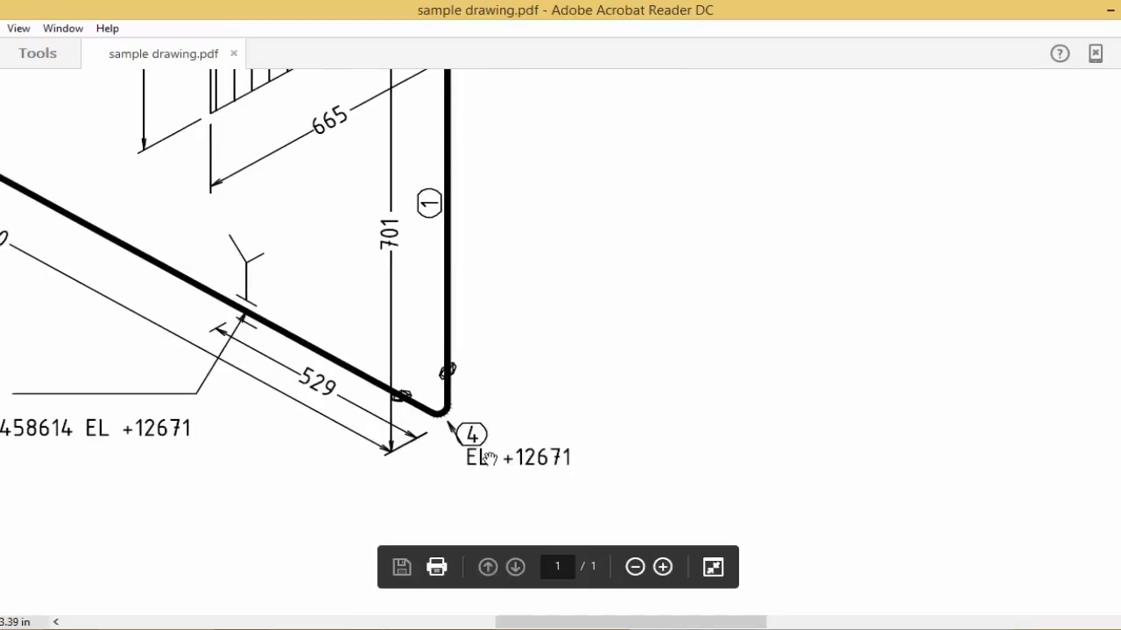
# Step: Look up item 4's elbow type, angle and size in the fittings list, and return to the vertical 701 mm segment
pyautogui.moveTo(513, 384); pyautogui.dragTo(400, 510)
pyautogui.moveTo(791, 376); pyautogui.dragTo(179, 386)
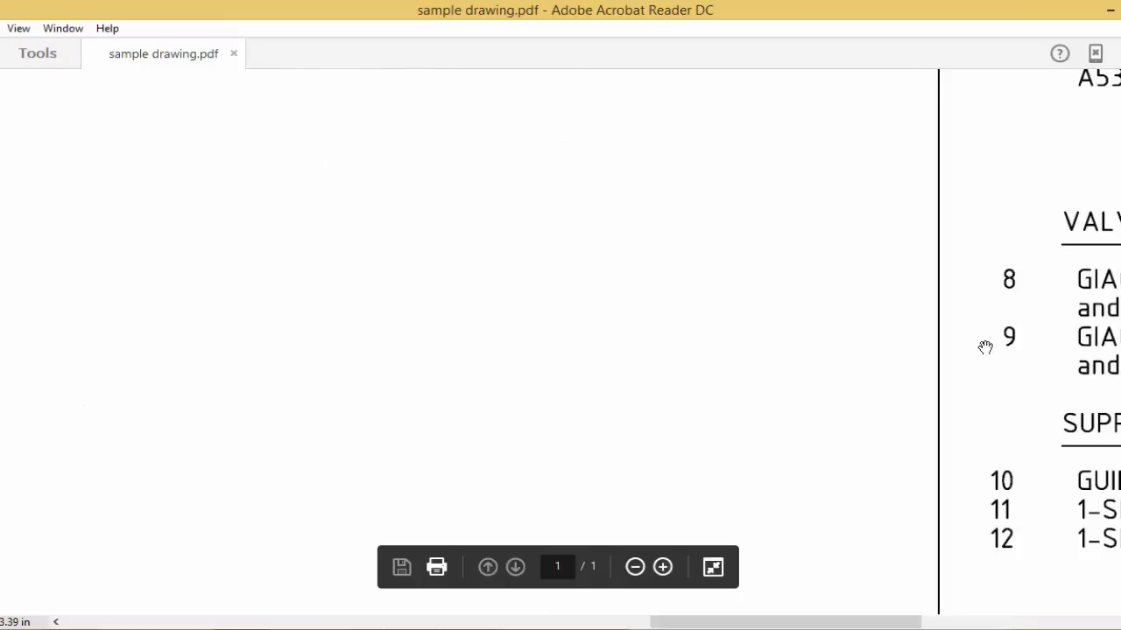
pyautogui.moveTo(985, 348); pyautogui.dragTo(482, 377)
pyautogui.moveTo(734, 178); pyautogui.dragTo(741, 415)
pyautogui.scroll(3, 658, 301)
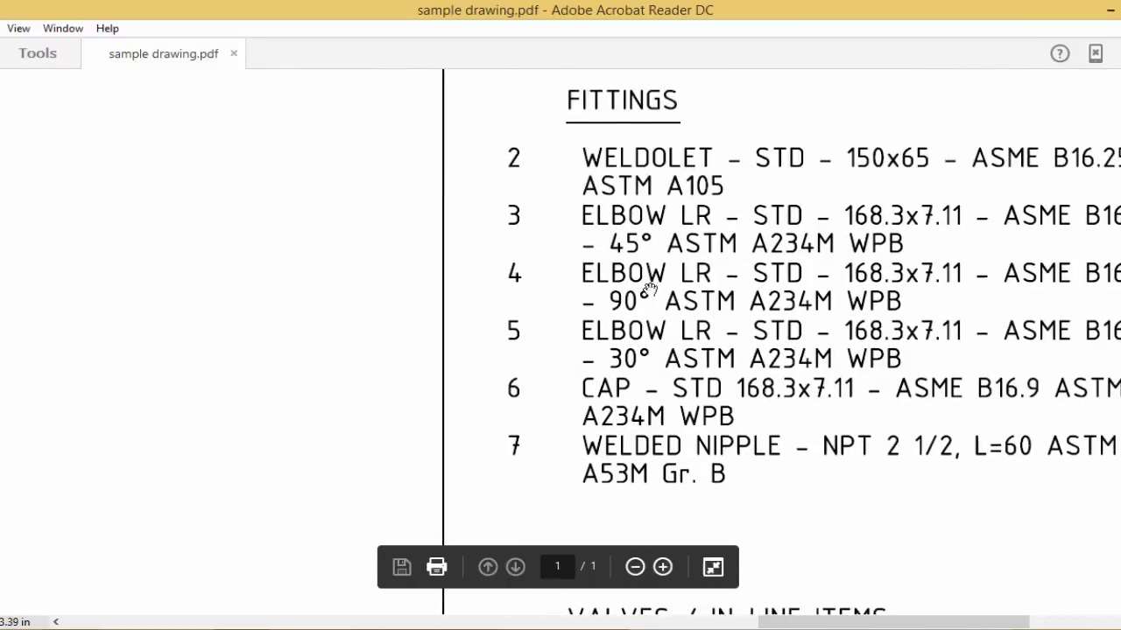
pyautogui.moveTo(929, 302); pyautogui.dragTo(790, 308)
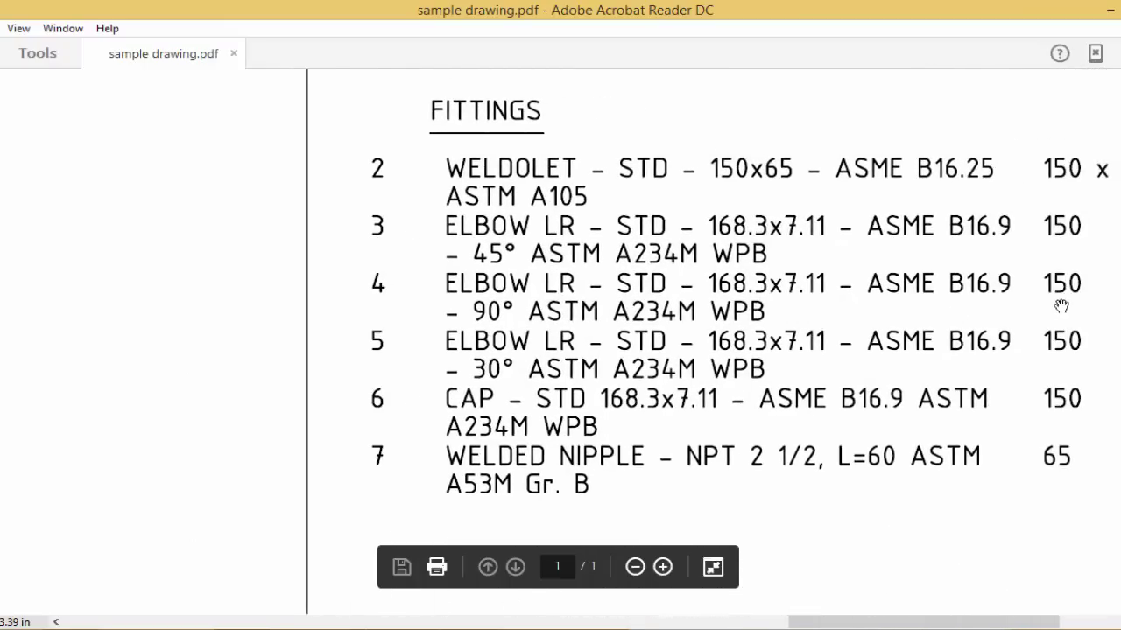
pyautogui.moveTo(162, 295); pyautogui.dragTo(964, 350)
pyautogui.hscroll(-6, 613, 341)
pyautogui.scroll(-6, 631, 350)
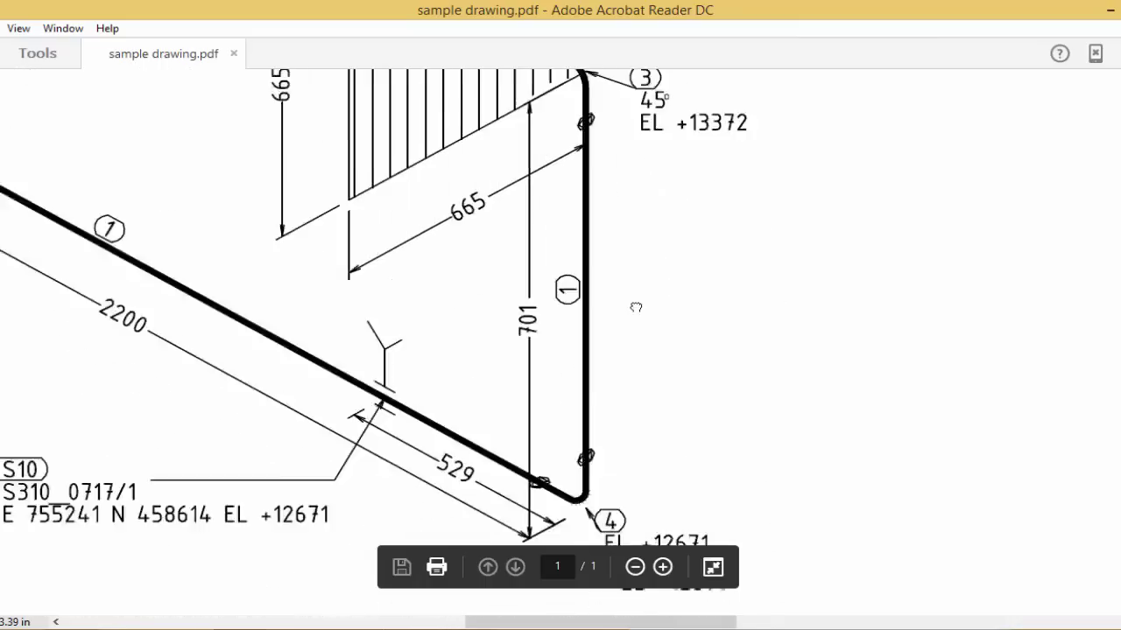
# Step: Check both ends of the 701 mm segment, switch to DreamCalc Pro, clear it and divide the 90° elbow angle by 2
pyautogui.hscroll(1, 624, 366)
pyautogui.scroll(5, 581, 360)
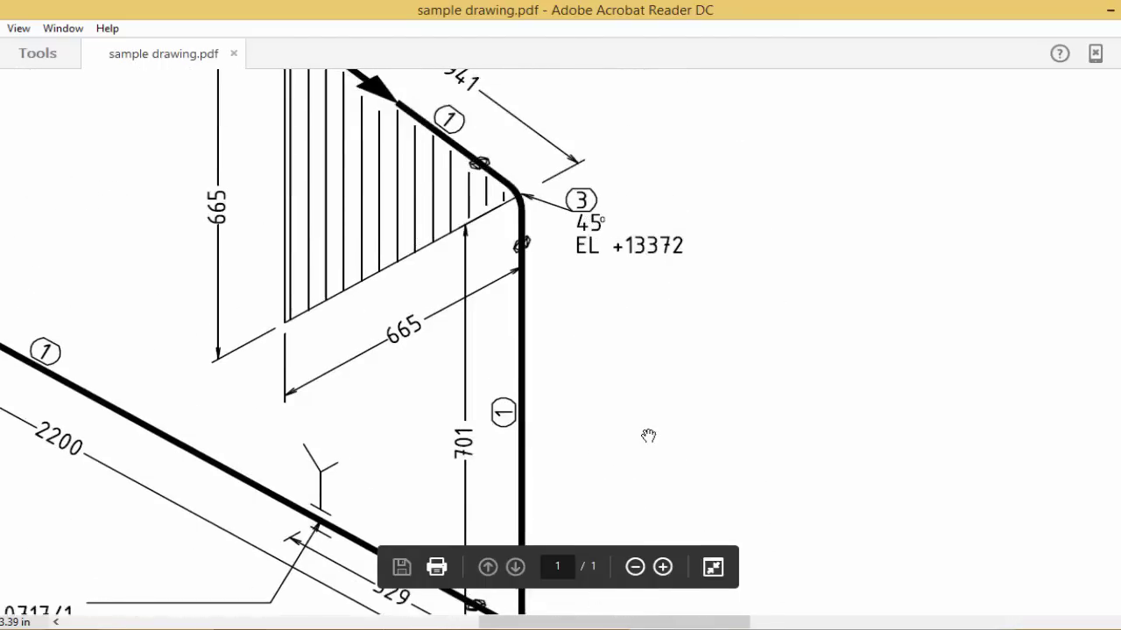
pyautogui.moveTo(648, 435); pyautogui.dragTo(636, 185)
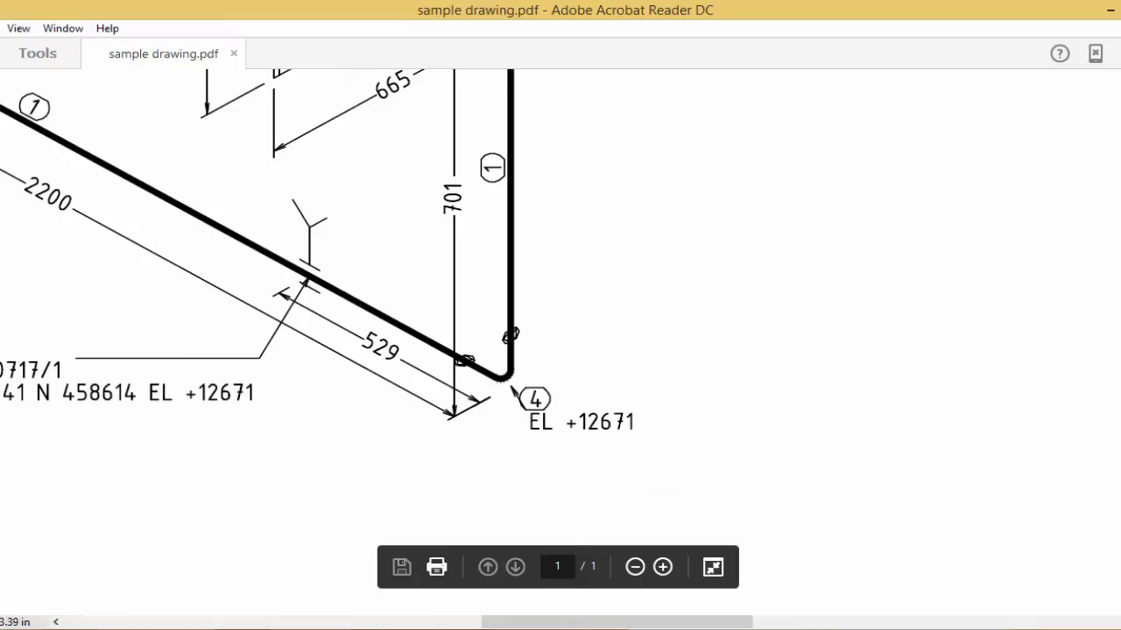
pyautogui.click(387, 629)
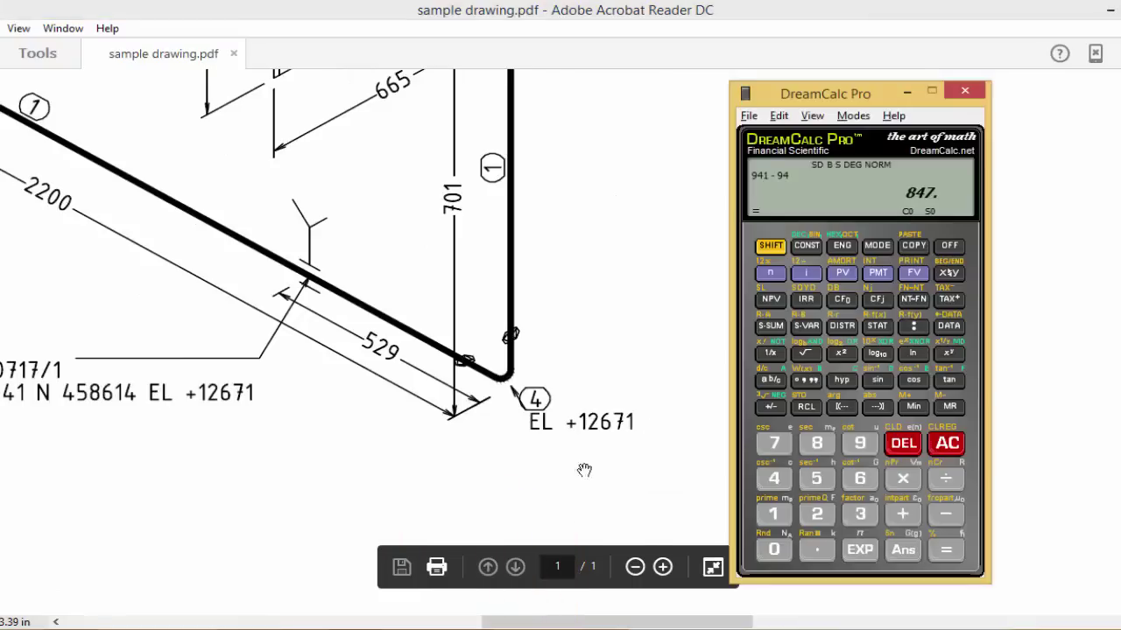
pyautogui.click(942, 444)
pyautogui.click(766, 551)
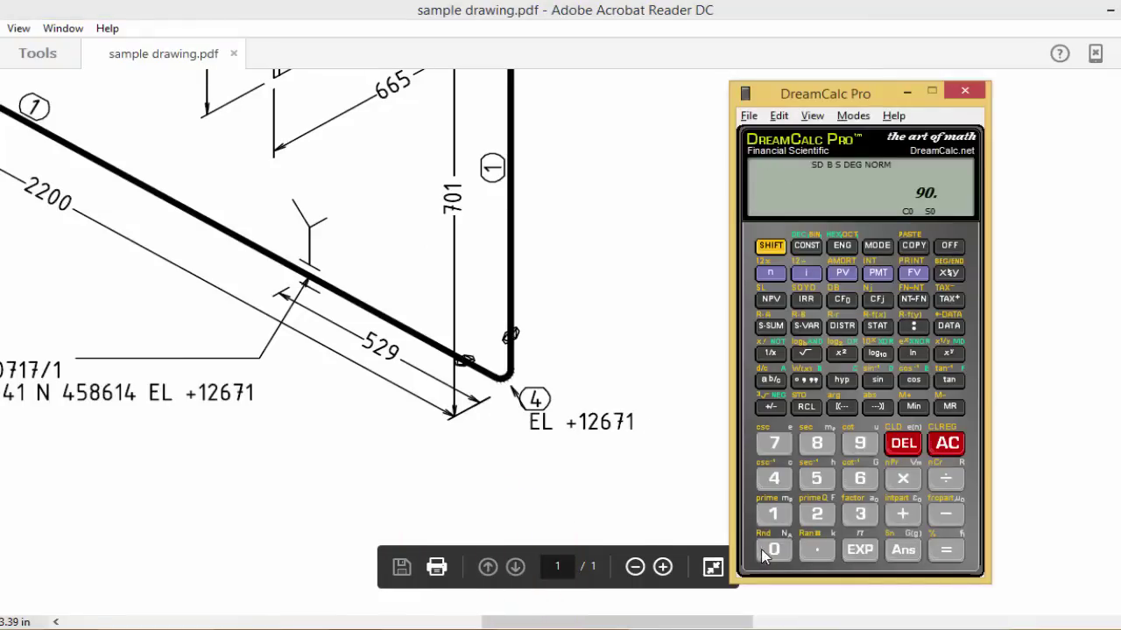
pyautogui.click(945, 478)
pyautogui.click(816, 514)
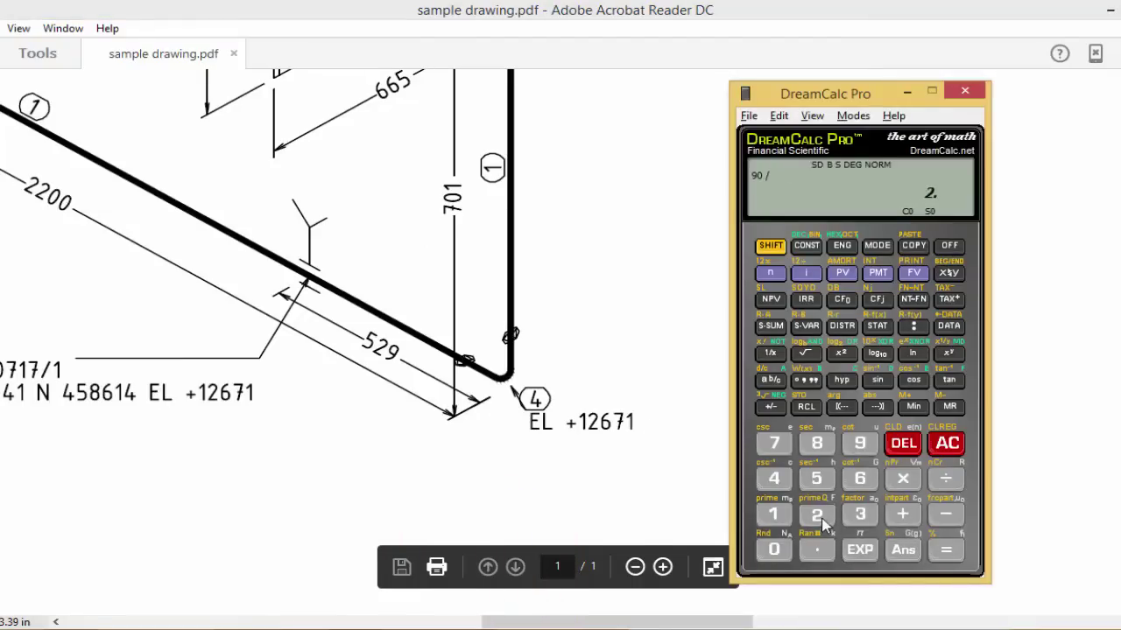
pyautogui.click(946, 550)
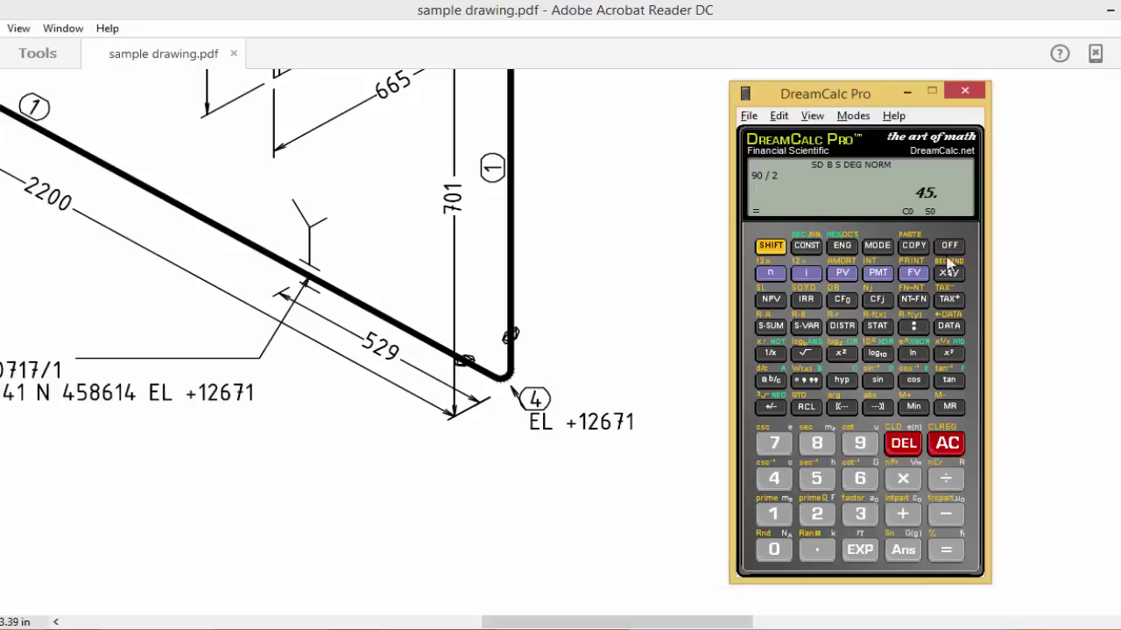
# Step: Calculate the 90° elbow take-off by taking the tangent of the halved angle and multiplying by 1.5, 6 and 25.2
pyautogui.click(949, 380)
pyautogui.click(901, 478)
pyautogui.write('1.5*')
pyautogui.click(903, 479)
pyautogui.click(814, 517)
pyautogui.click(816, 480)
pyautogui.click(817, 514)
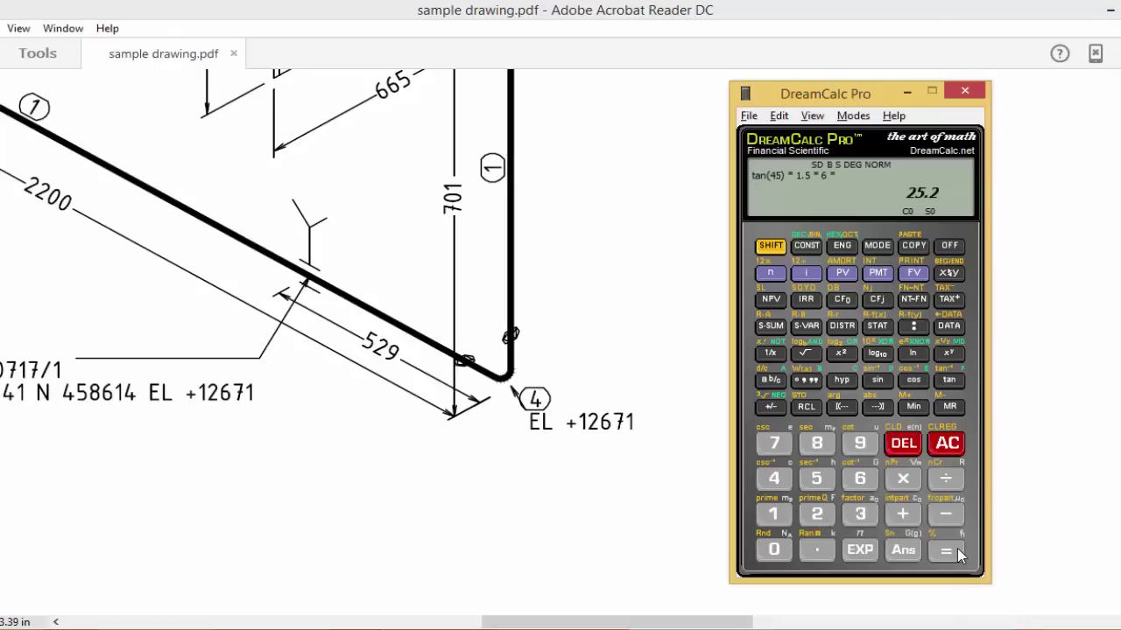
pyautogui.click(948, 550)
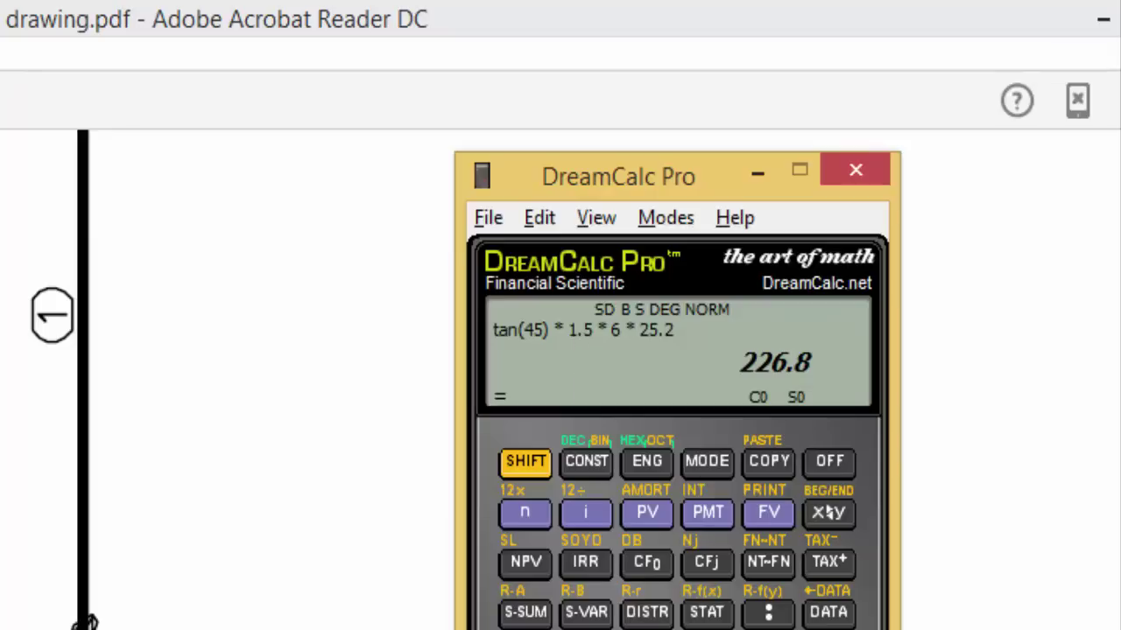
# Step: Calculate the vertical pipe's cutting length by subtracting the 227 mm and 94 mm elbow take-offs from the 701 mm dimension
pyautogui.click(828, 512)
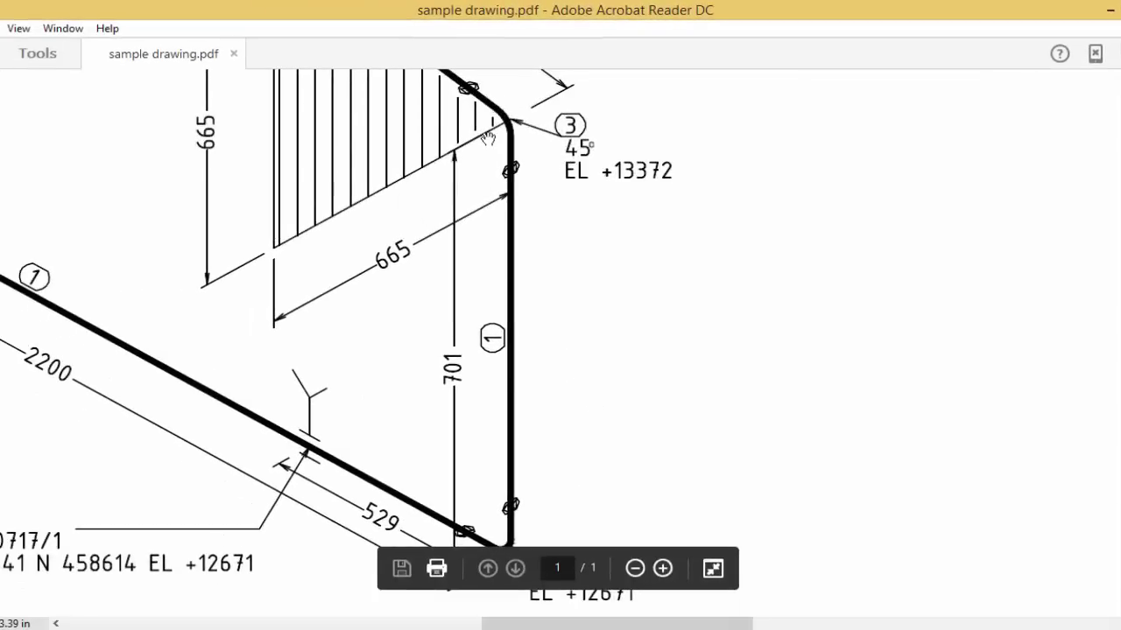
pyautogui.scroll(-3, 547, 344)
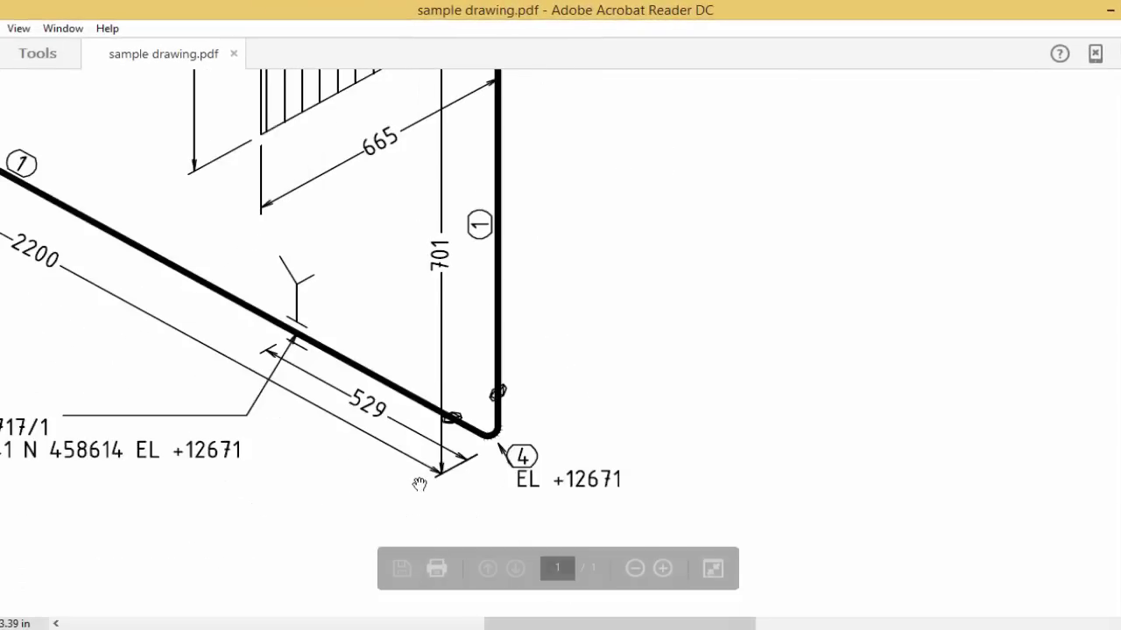
pyautogui.scroll(3, 451, 338)
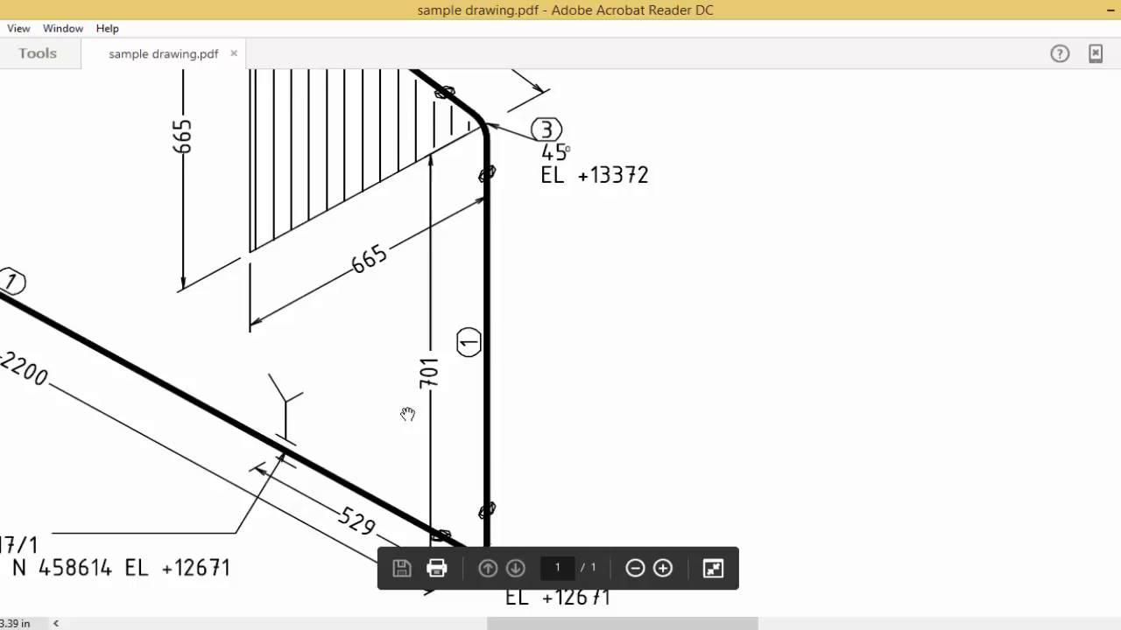
pyautogui.scroll(-2, 601, 327)
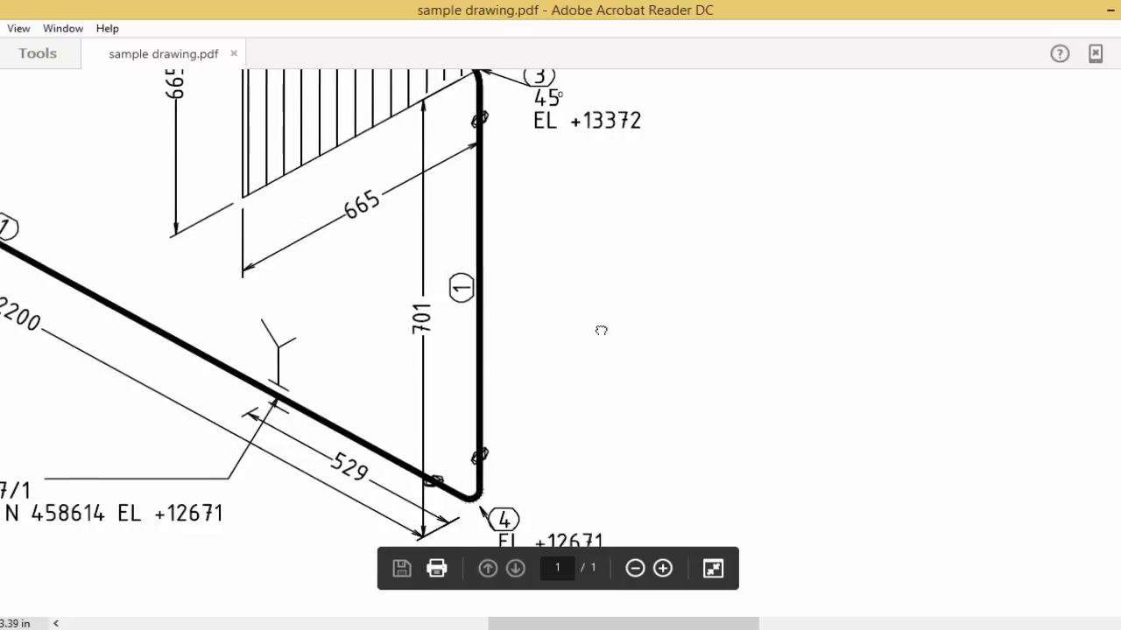
pyautogui.hotkey('alt', 'Tab')
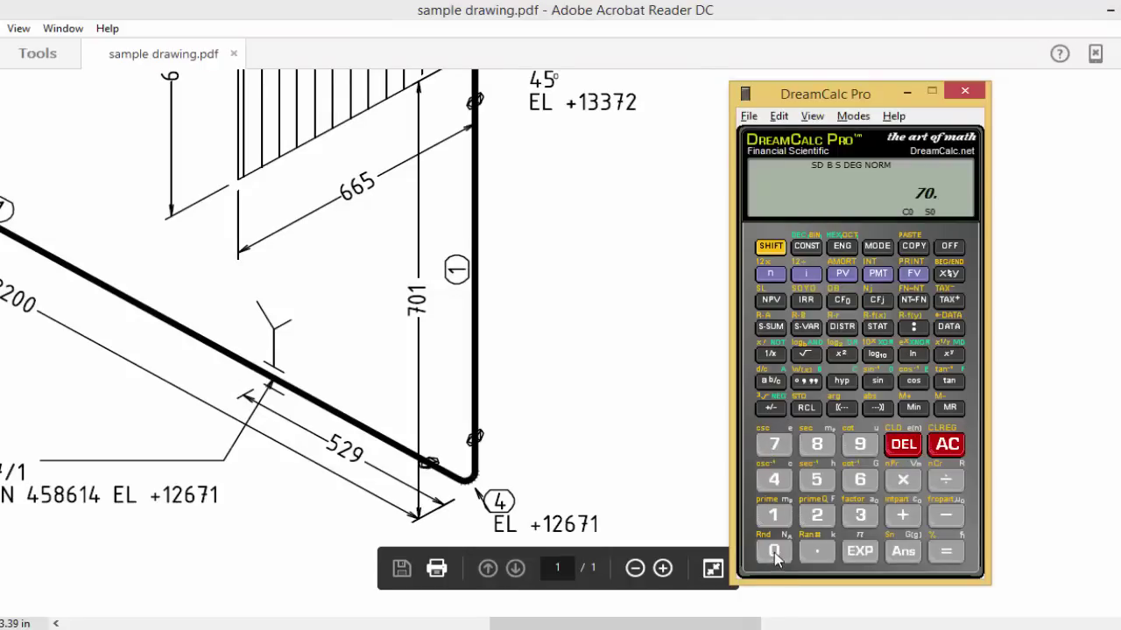
pyautogui.click(778, 516)
pyautogui.doubleClick(820, 515)
pyautogui.click(776, 445)
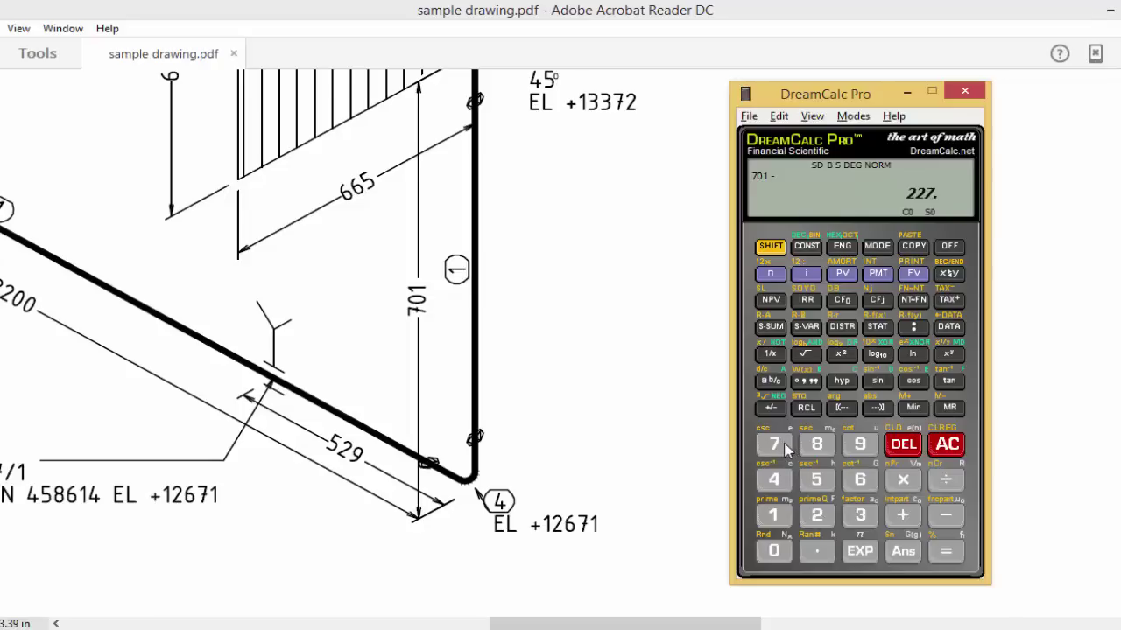
pyautogui.click(957, 515)
pyautogui.click(862, 445)
pyautogui.click(961, 552)
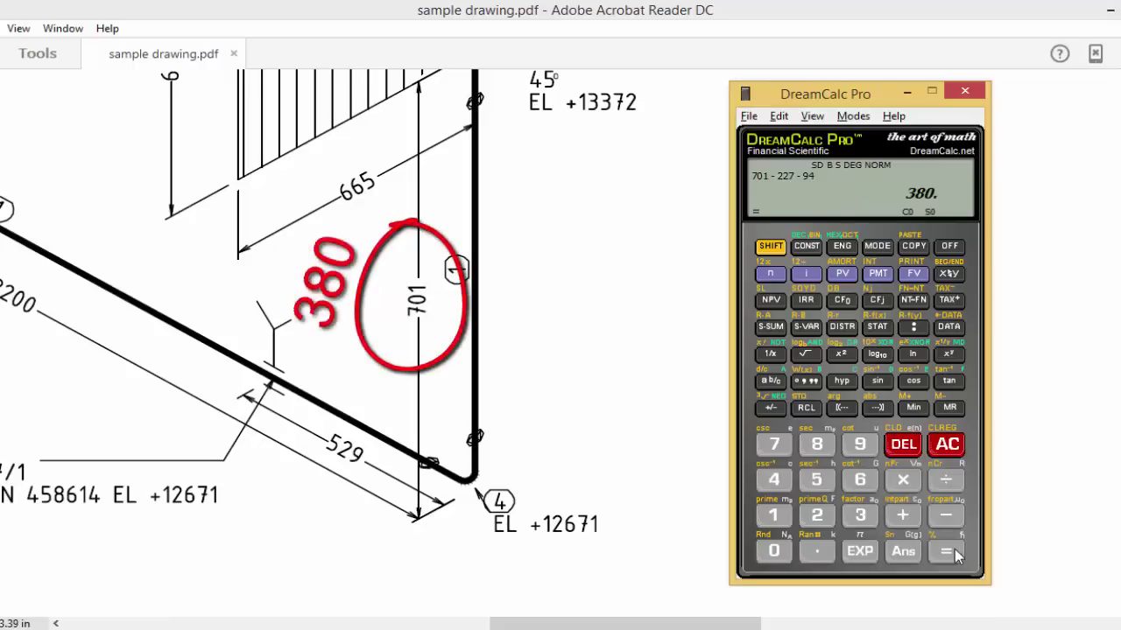
# Step: Examine the 2200 mm pipe segment and the item 4 elbows at its two ends in the drawing
pyautogui.click(303, 356)
pyautogui.moveTo(303, 355); pyautogui.dragTo(496, 406)
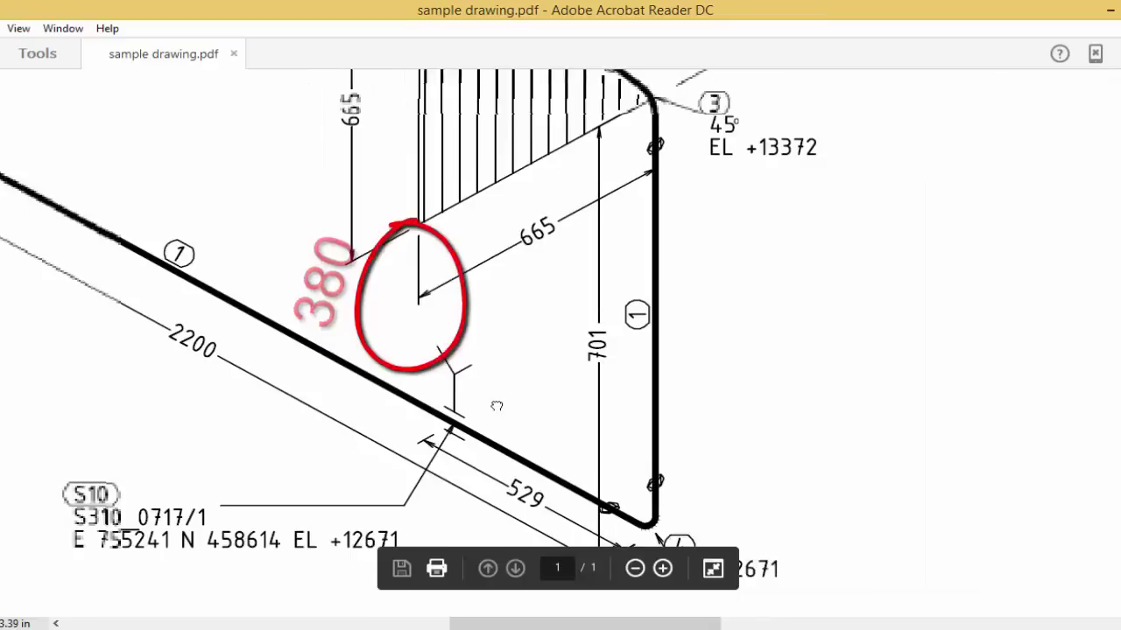
pyautogui.moveTo(280, 307); pyautogui.dragTo(568, 359)
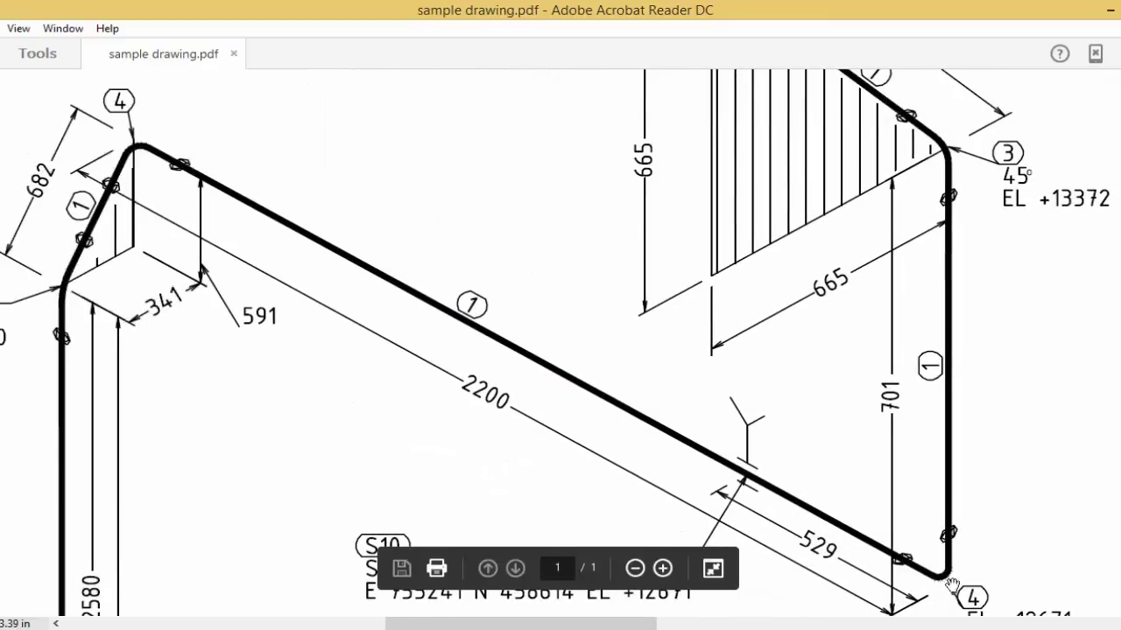
pyautogui.moveTo(952, 585); pyautogui.dragTo(957, 547)
pyautogui.moveTo(119, 172); pyautogui.dragTo(151, 261)
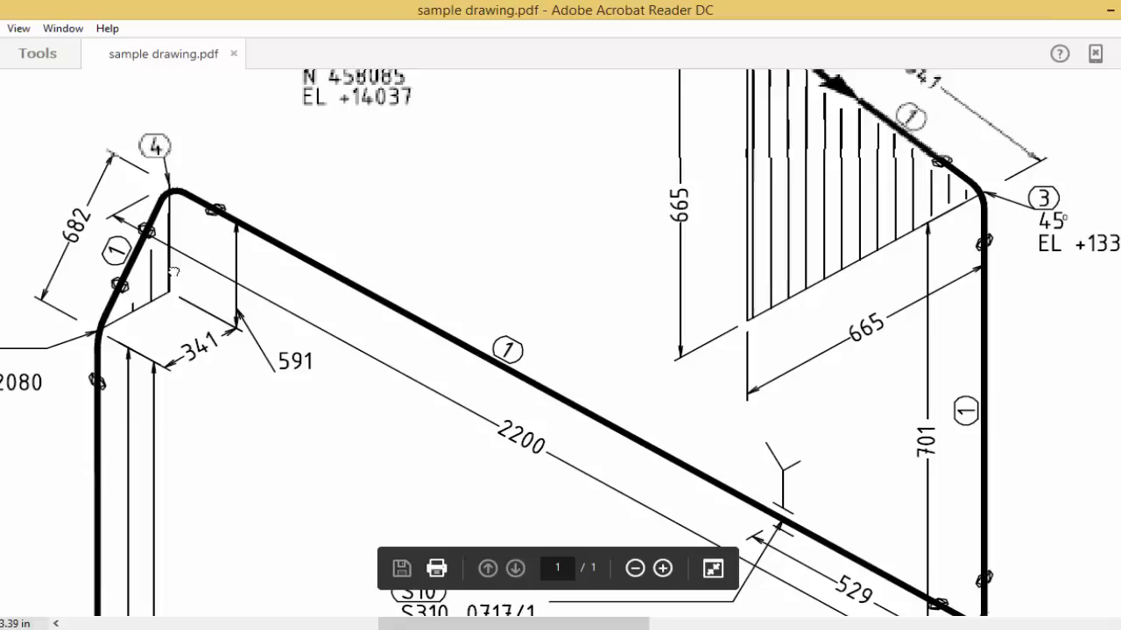
pyautogui.moveTo(175, 198); pyautogui.dragTo(163, 196)
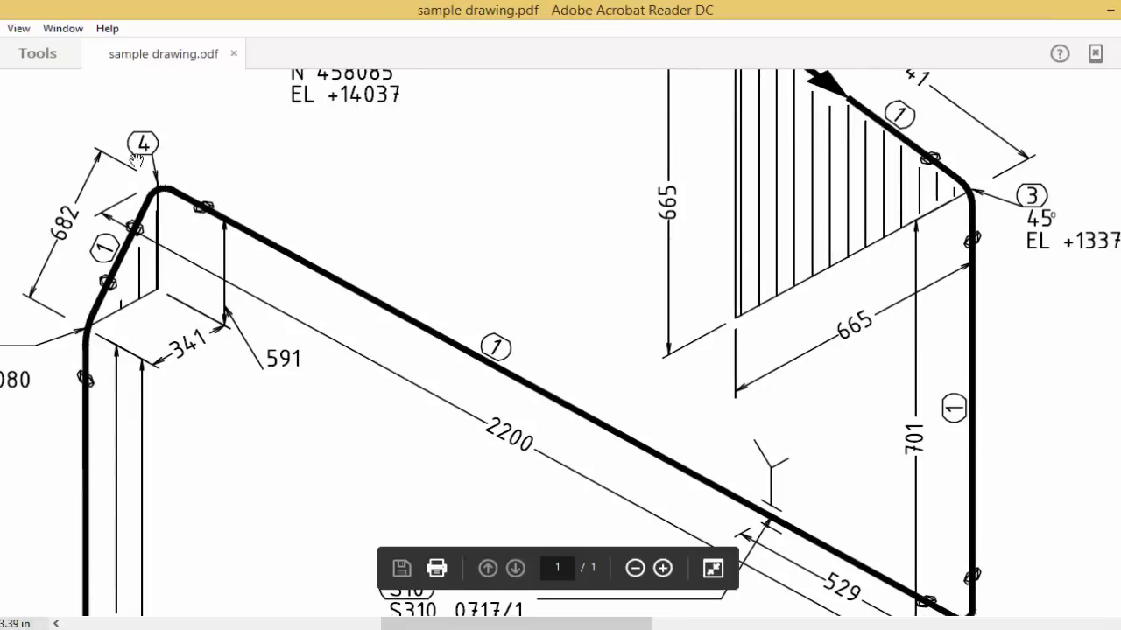
pyautogui.moveTo(426, 436)
pyautogui.mouseDown()
pyautogui.moveTo(275, 332)
pyautogui.moveTo(361, 401)
pyautogui.mouseUp()
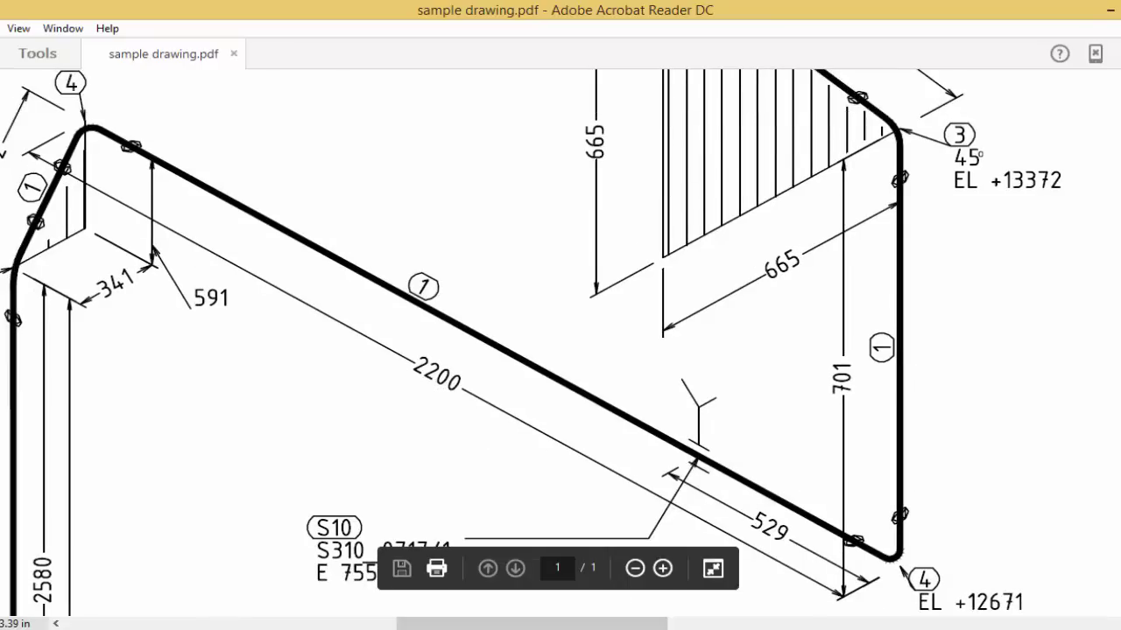
# Step: Clear the calculator and subtract the 227 mm elbow take-off twice from the 2200 mm segment length
pyautogui.hotkey('alt', 'Tab')
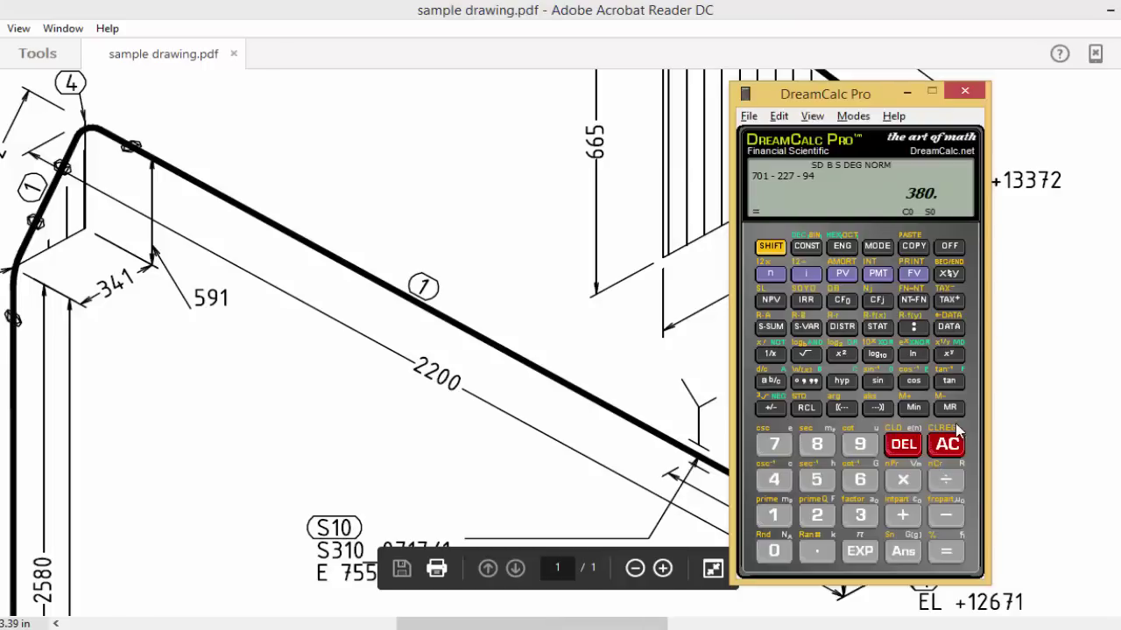
pyautogui.click(954, 443)
pyautogui.moveTo(856, 95); pyautogui.dragTo(915, 75)
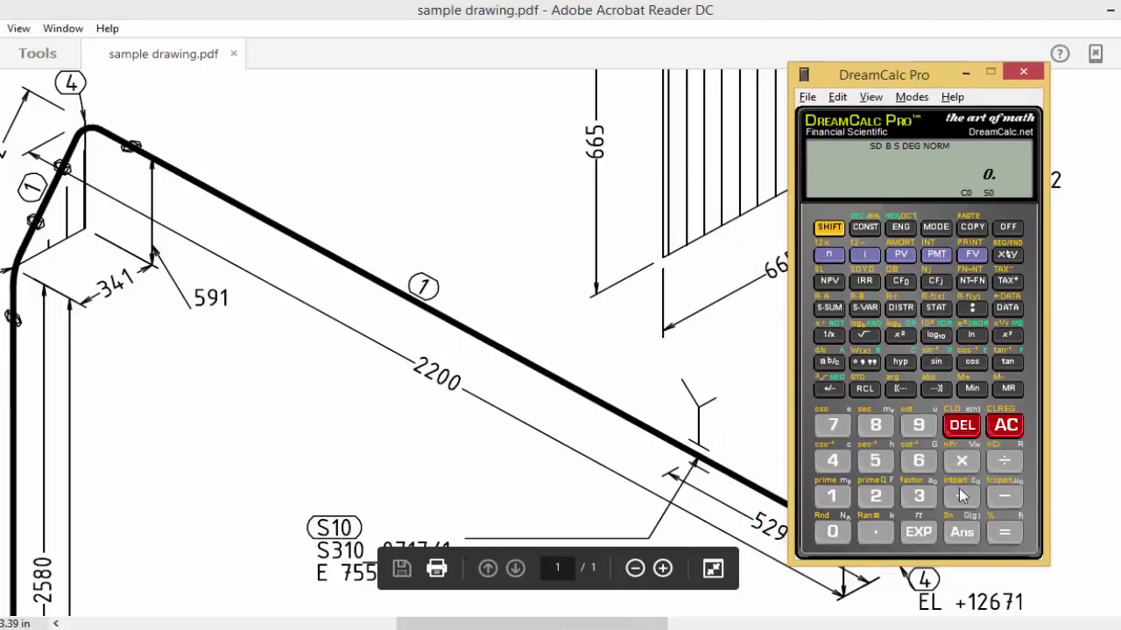
pyautogui.click(875, 496)
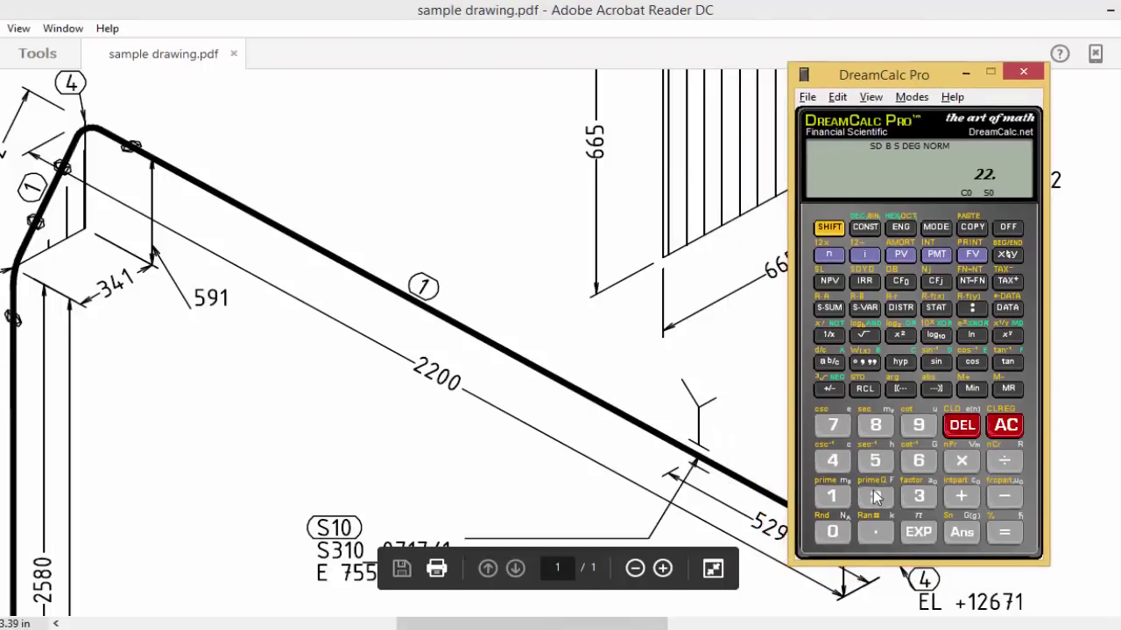
pyautogui.doubleClick(836, 532)
pyautogui.click(1003, 498)
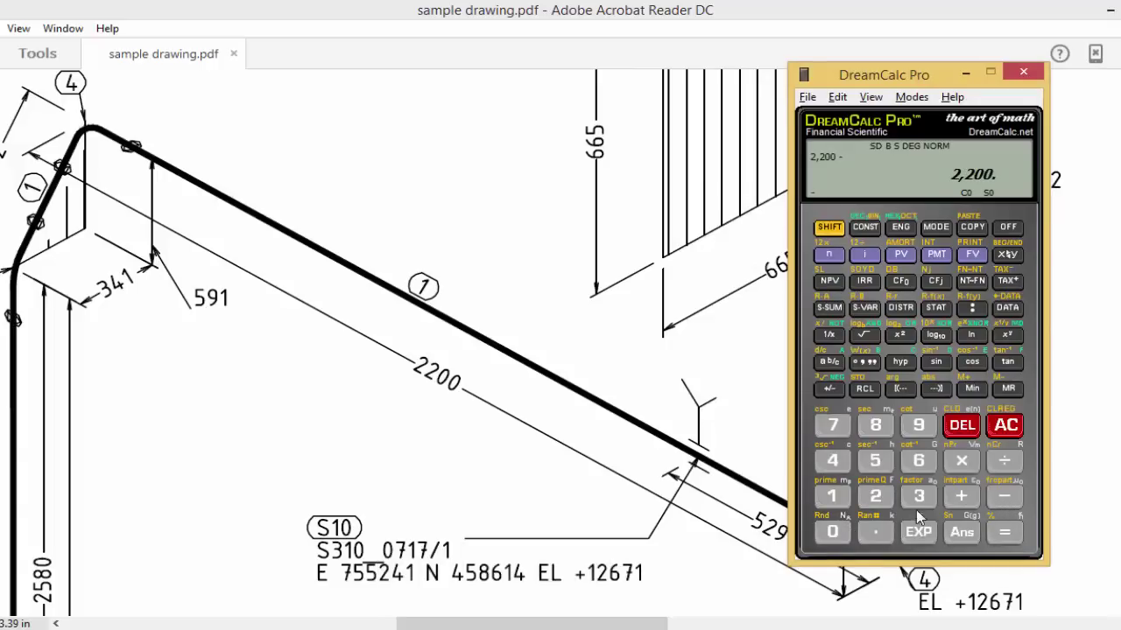
pyautogui.doubleClick(876, 499)
pyautogui.click(833, 426)
pyautogui.click(1004, 498)
pyautogui.click(873, 499)
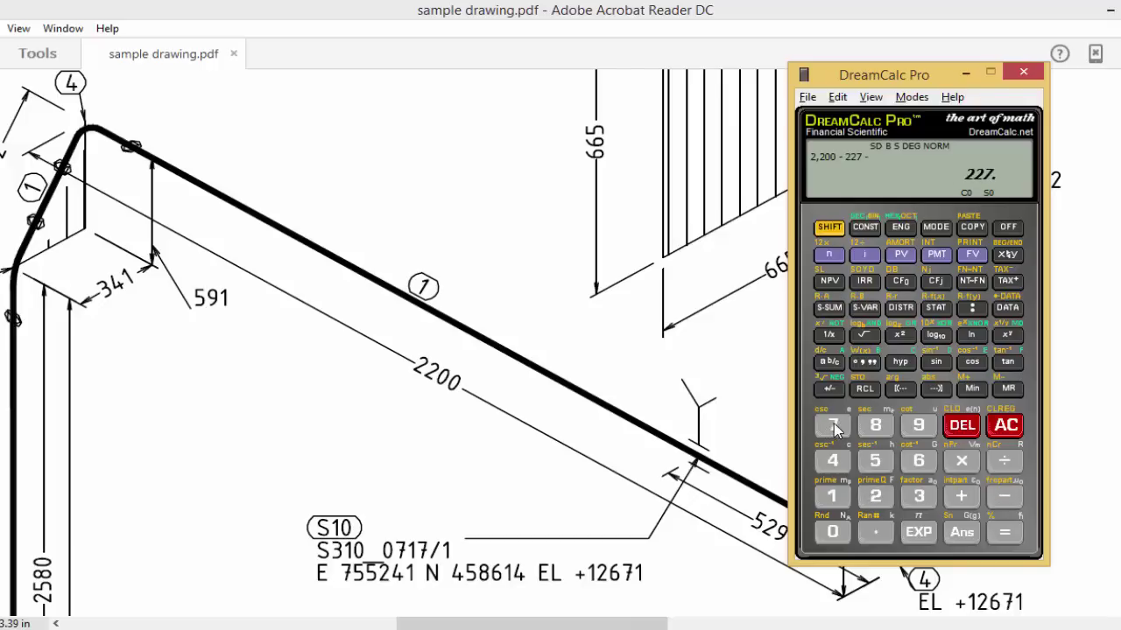
pyautogui.click(1006, 534)
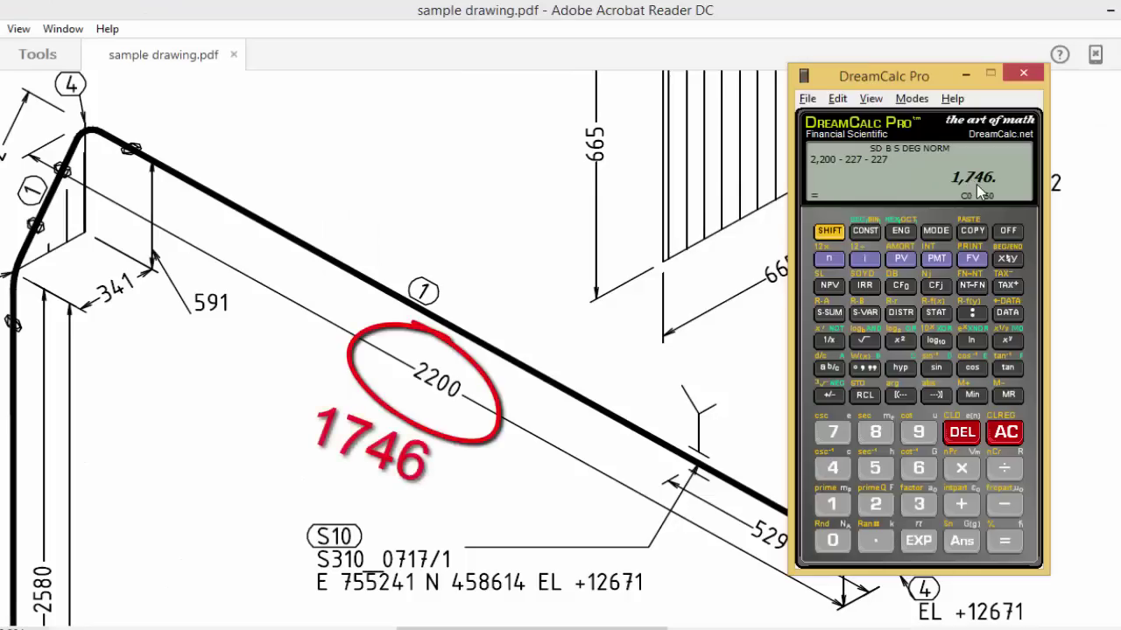
# Step: Locate the 682 mm segment with the item 5 elbow, and divide that elbow's 30° angle by 2 in DreamCalc Pro
pyautogui.moveTo(274, 160)
pyautogui.mouseDown()
pyautogui.moveTo(463, 272)
pyautogui.moveTo(574, 281)
pyautogui.mouseUp()
pyautogui.moveTo(358, 337); pyautogui.dragTo(383, 338)
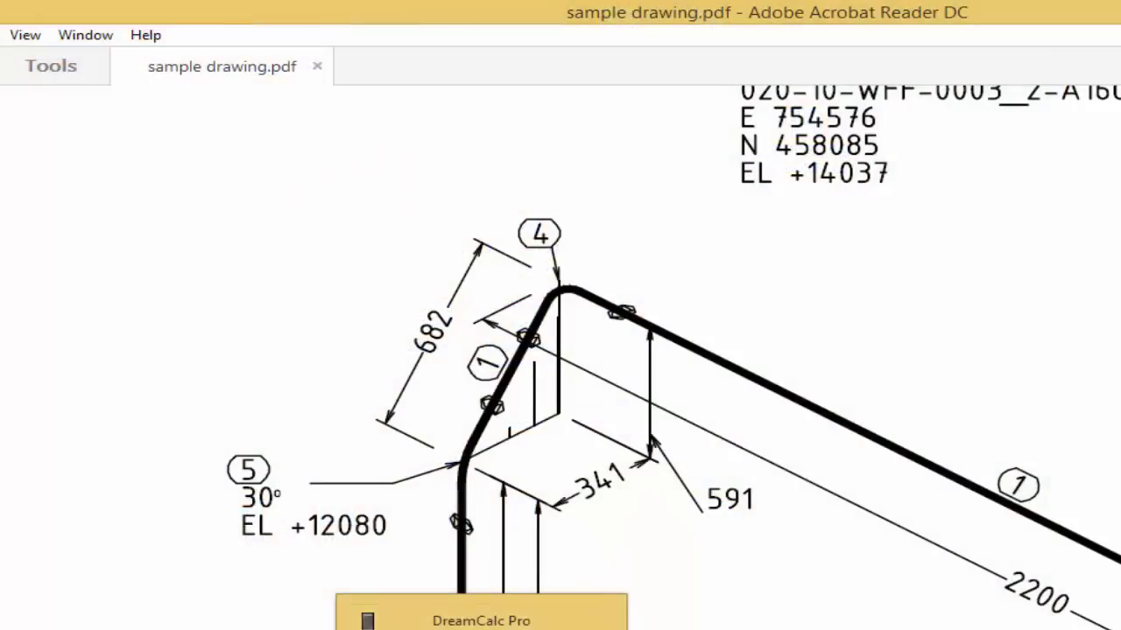
pyautogui.click(482, 629)
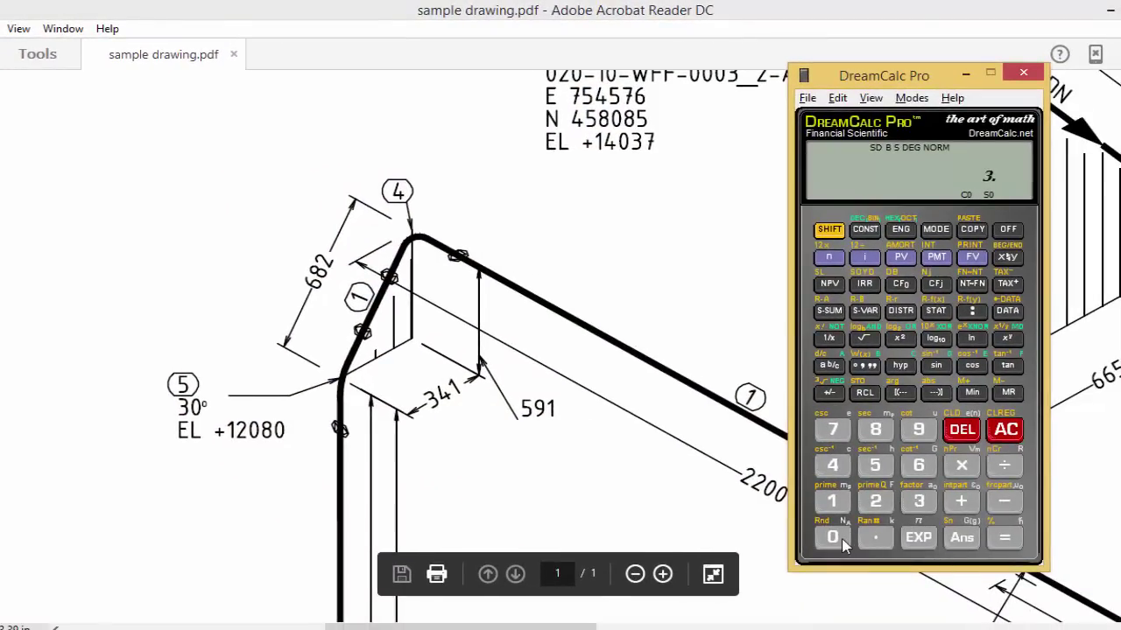
pyautogui.click(839, 541)
pyautogui.click(1006, 467)
pyautogui.click(875, 501)
pyautogui.click(1016, 534)
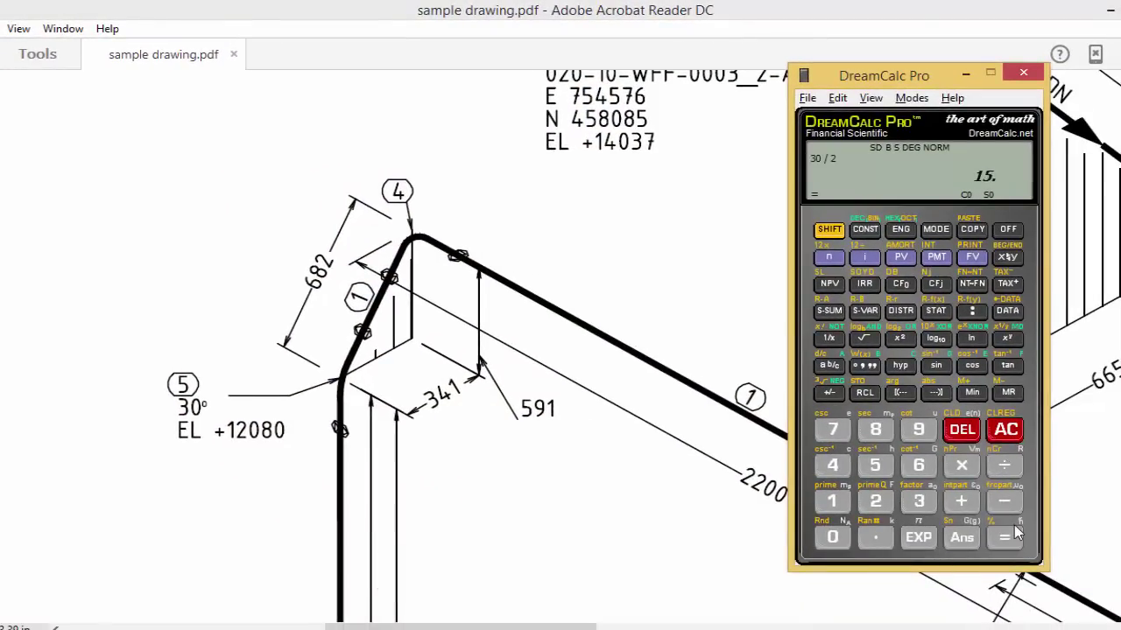
# Step: Calculate the 30° elbow take-off by taking the tangent of the halved angle and multiplying by 1.5, 6 and 25.2
pyautogui.click(1009, 367)
pyautogui.click(963, 465)
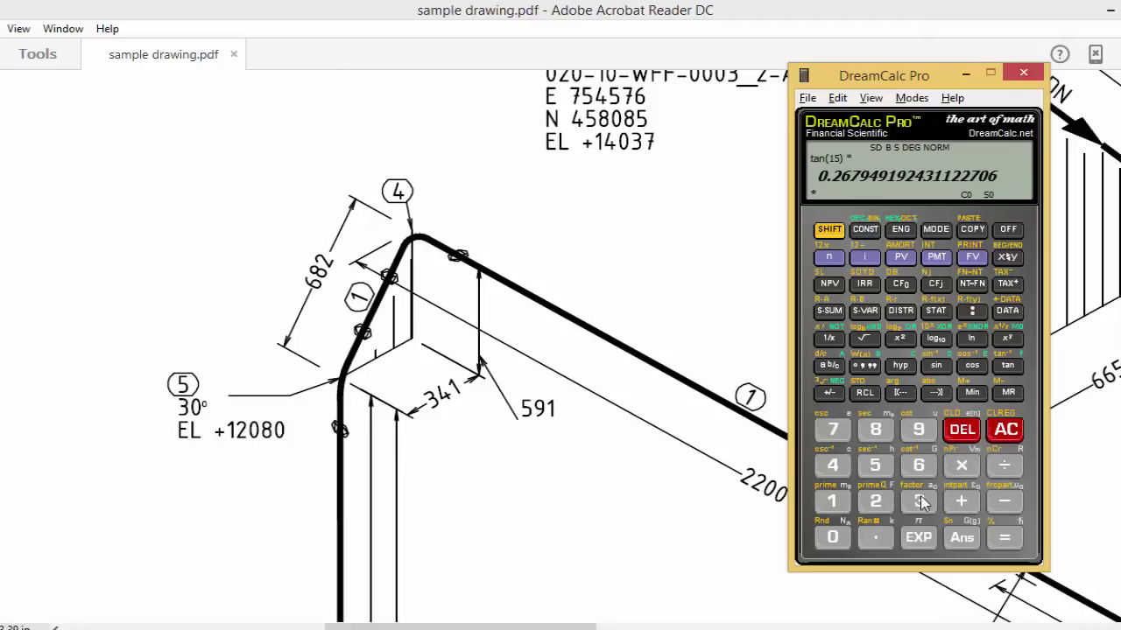
pyautogui.click(833, 502)
pyautogui.click(875, 538)
pyautogui.click(876, 465)
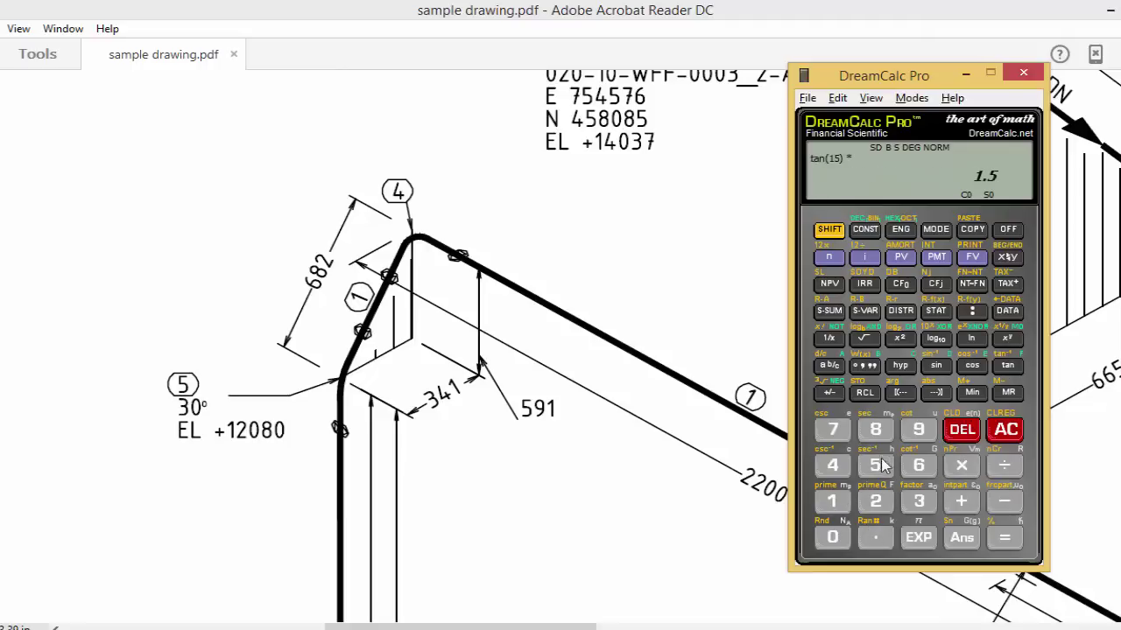
pyautogui.click(976, 470)
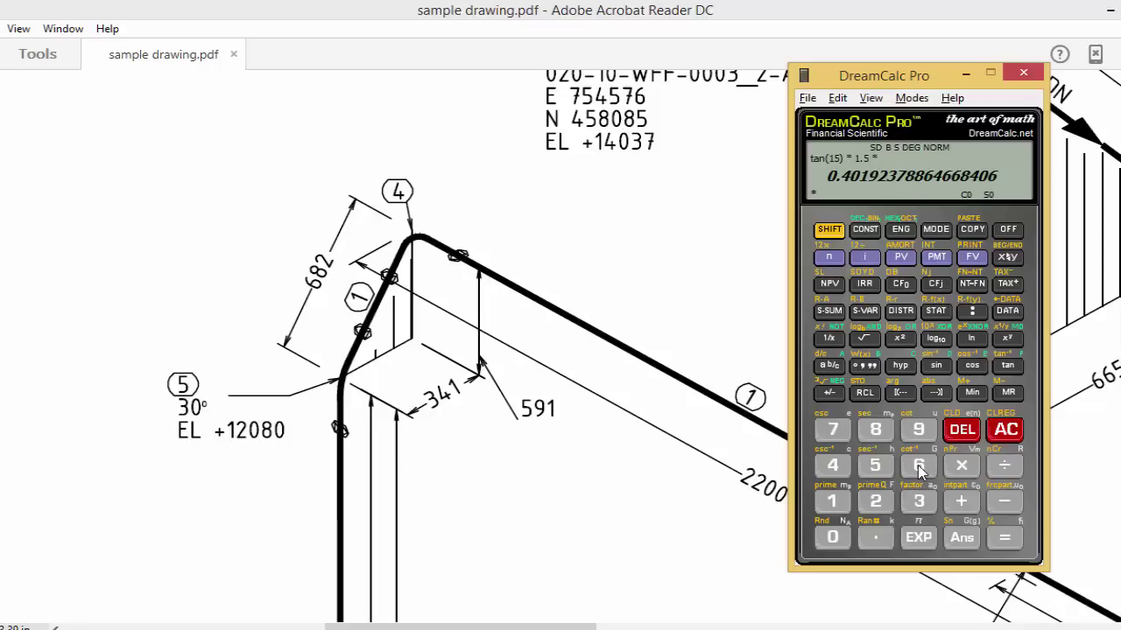
pyautogui.click(917, 465)
pyautogui.click(963, 469)
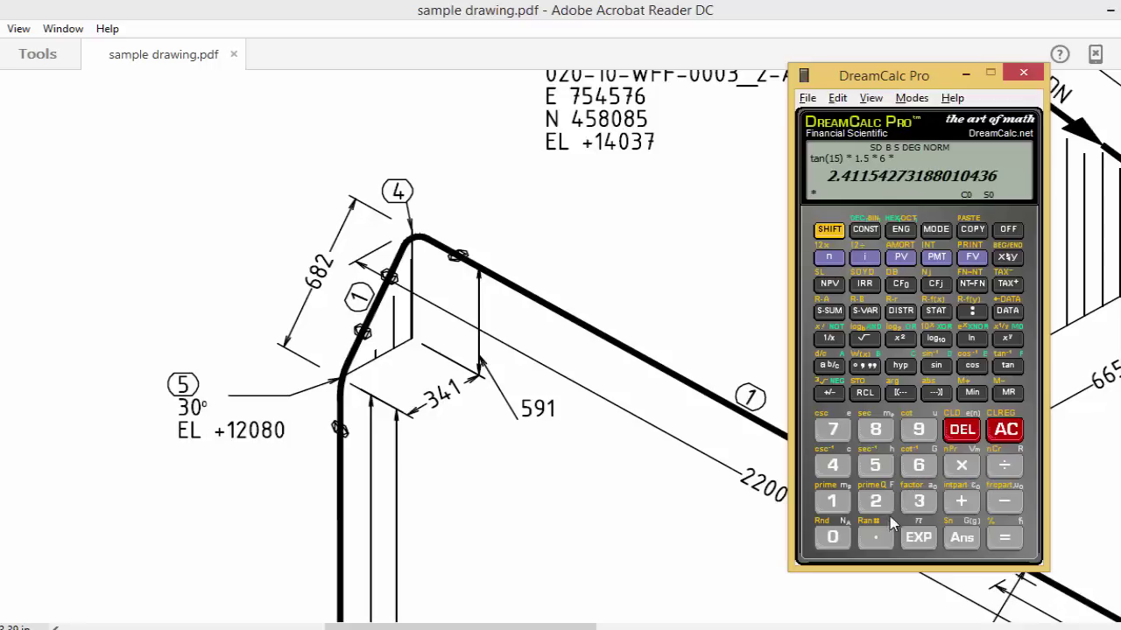
pyautogui.click(875, 503)
pyautogui.click(876, 467)
pyautogui.click(876, 501)
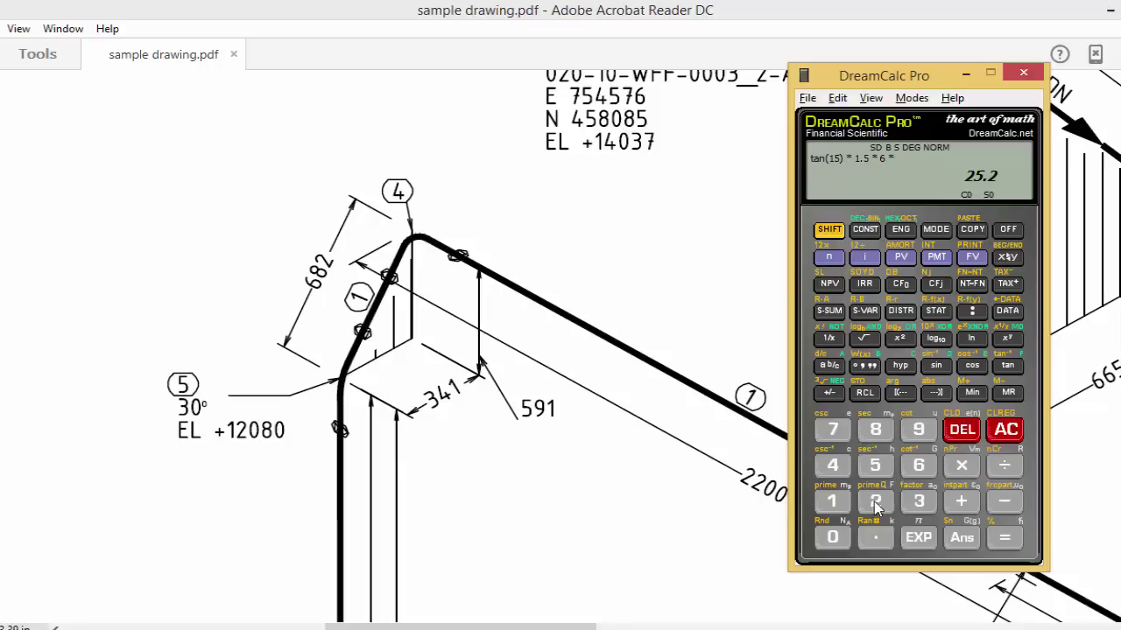
pyautogui.click(1011, 541)
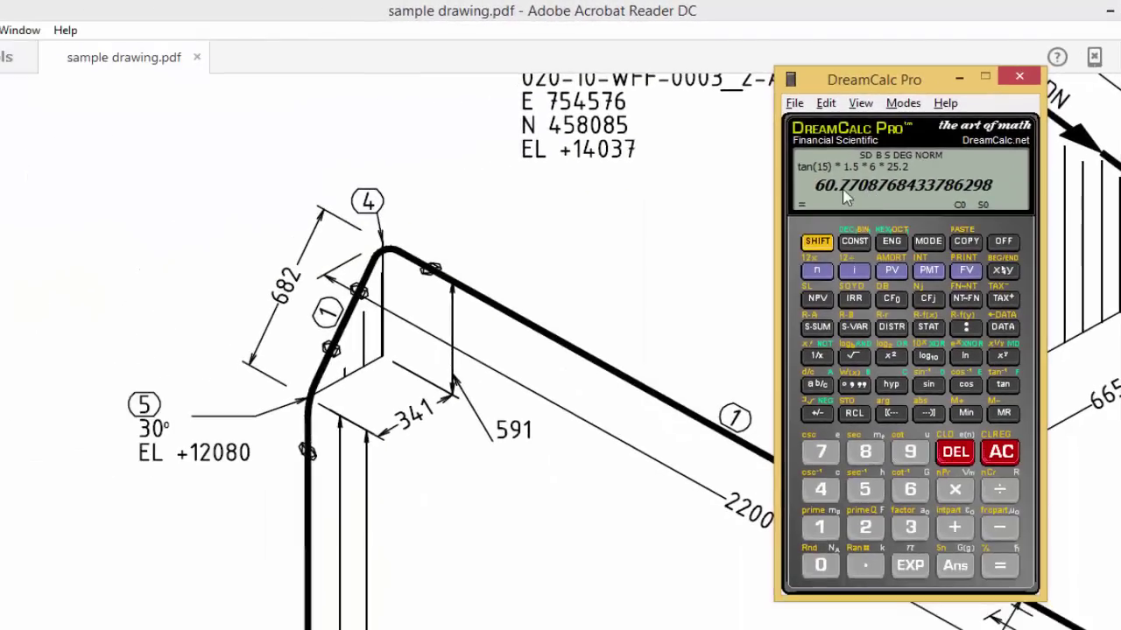
# Step: Clear the calculator and subtract the 61 mm item 5 elbow take-off and the 227 mm item 4 take-off from the 682 mm segment length
pyautogui.click(1001, 452)
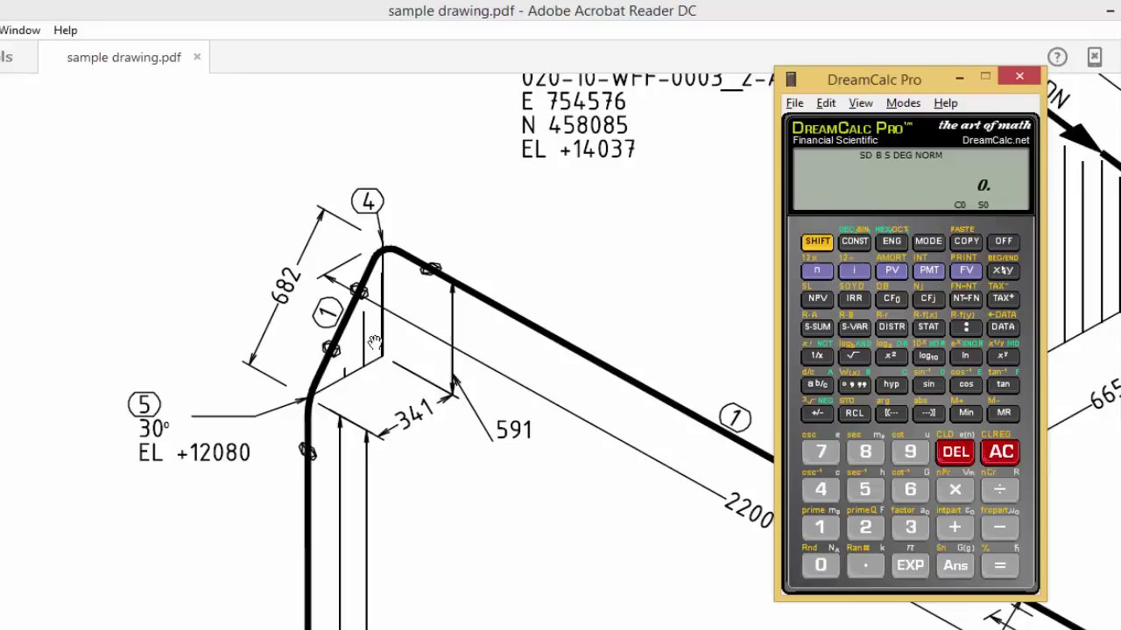
pyautogui.click(907, 494)
pyautogui.click(866, 453)
pyautogui.click(866, 528)
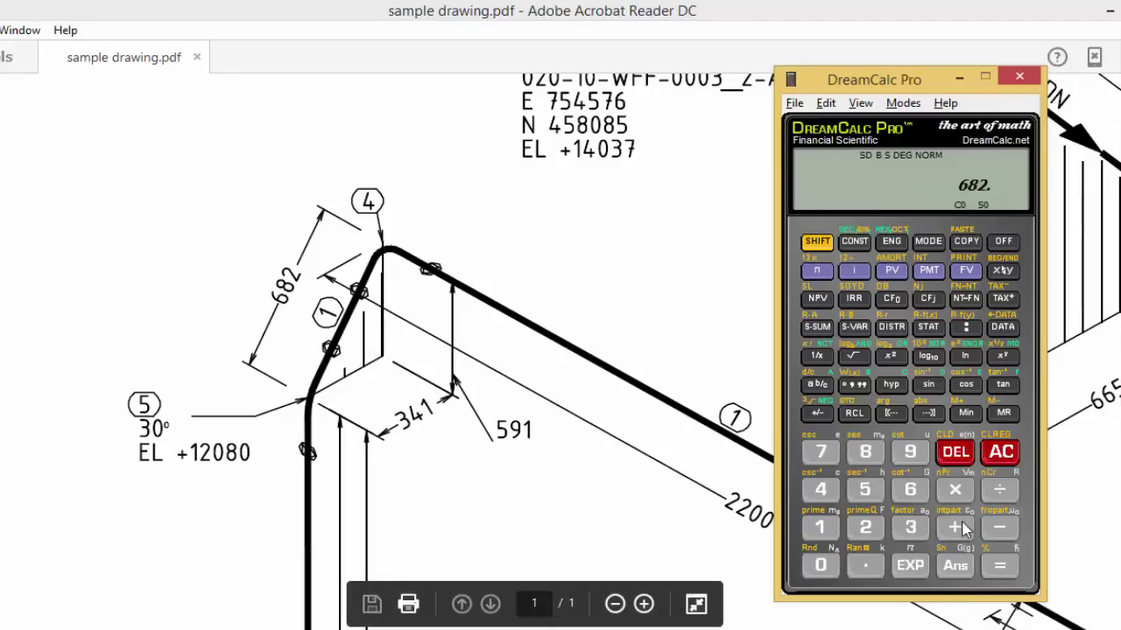
pyautogui.click(998, 528)
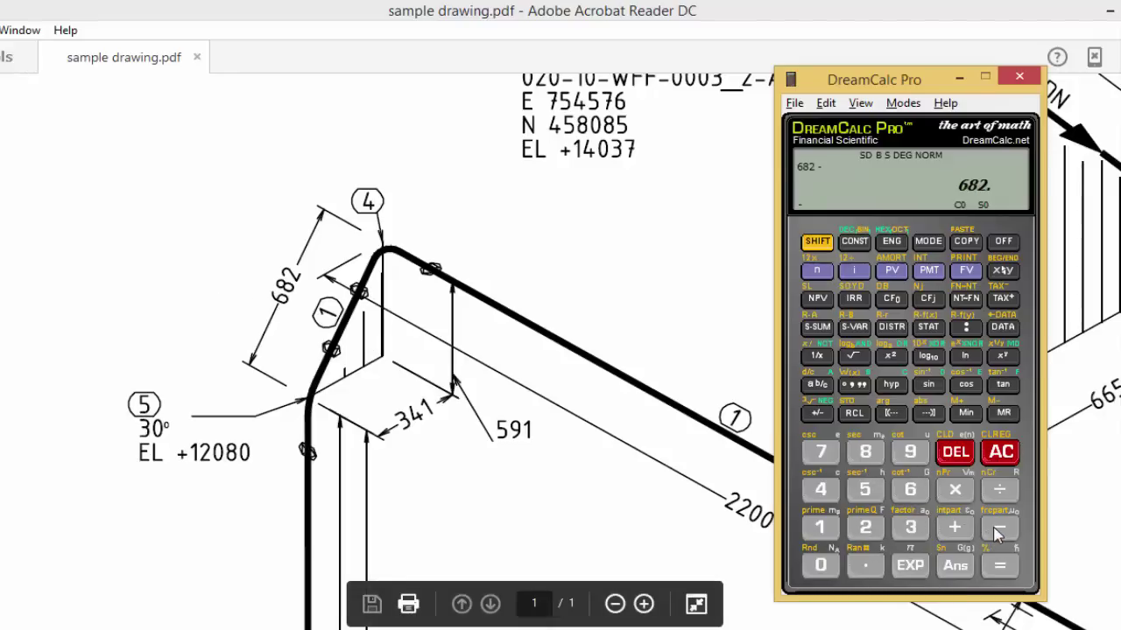
pyautogui.click(918, 497)
pyautogui.click(832, 527)
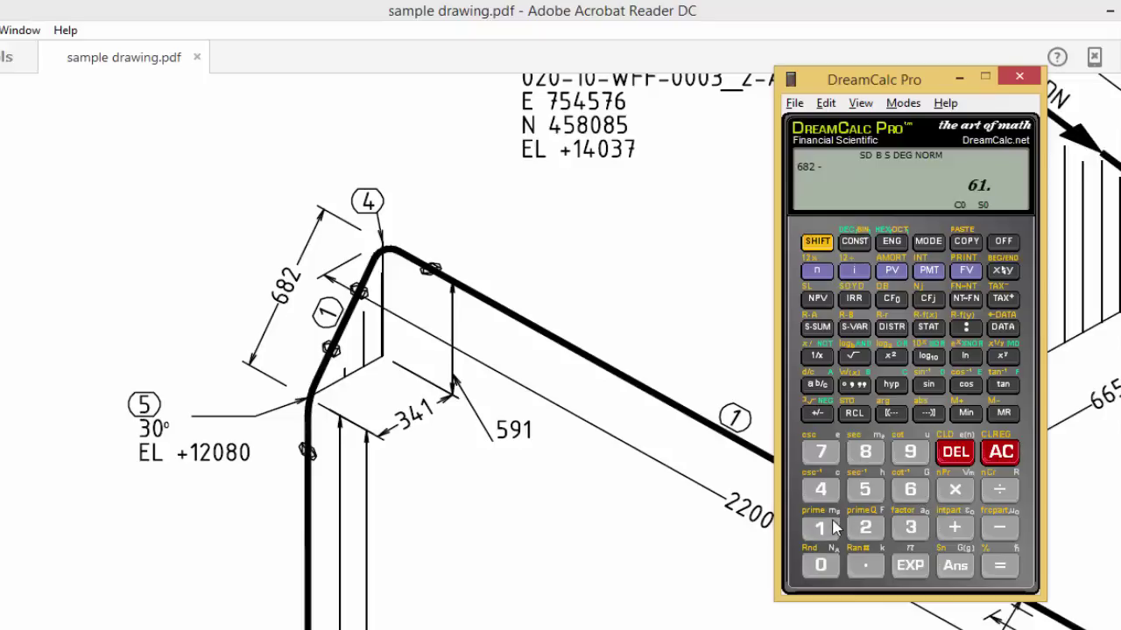
pyautogui.click(1011, 532)
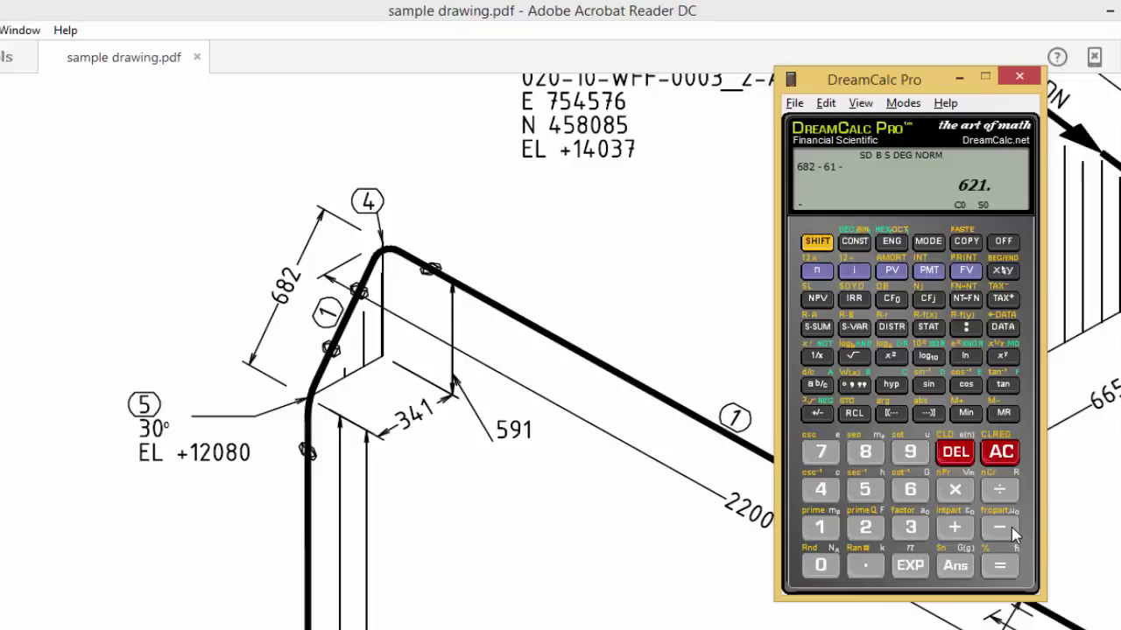
pyautogui.click(871, 528)
pyautogui.click(871, 528)
pyautogui.click(823, 453)
pyautogui.click(1004, 568)
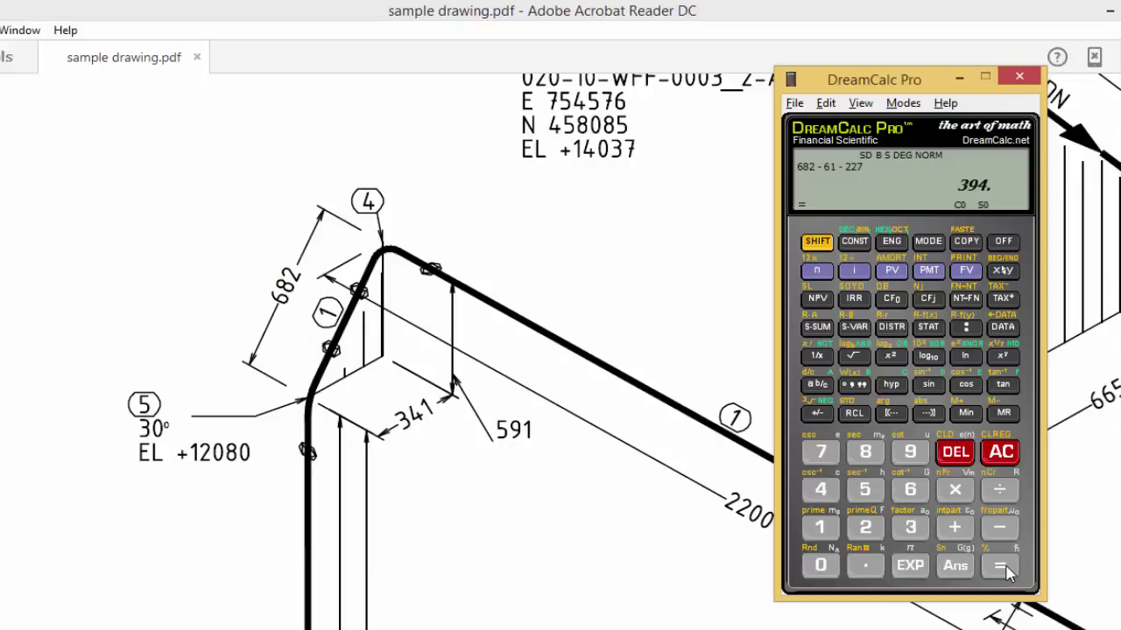
# Step: Minimize the calculator and review the drawing's pipe run from the 941 mm segment through the 701 mm and 2200 mm segments to the 682 mm segment
pyautogui.click(961, 79)
pyautogui.moveTo(680, 356); pyautogui.dragTo(44, 409)
pyautogui.scroll(-5, 797, 510)
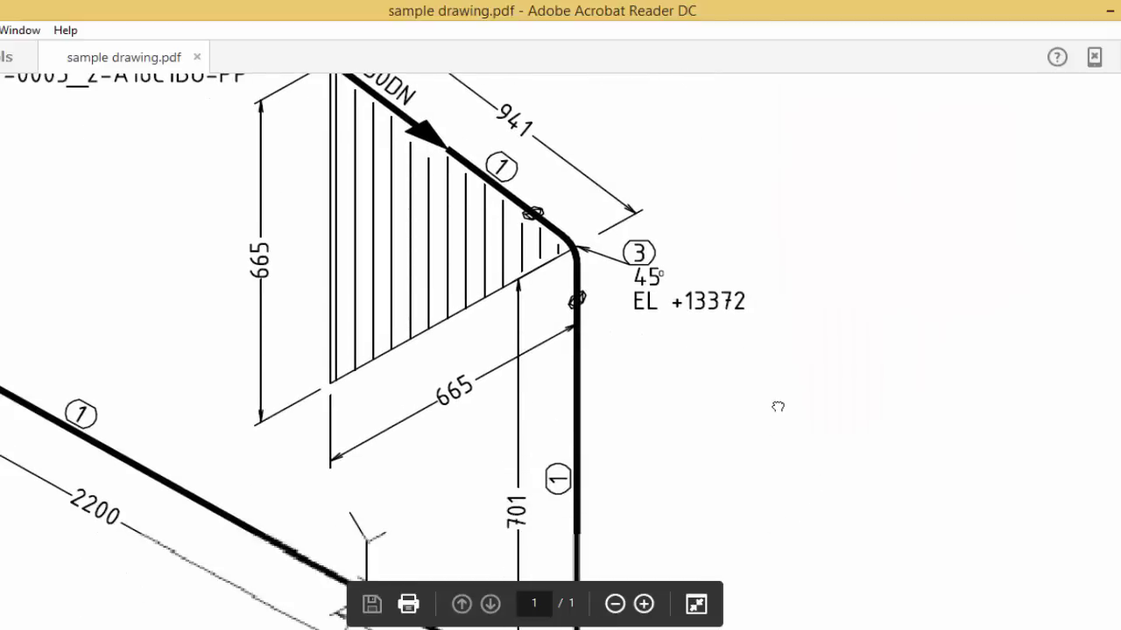
pyautogui.scroll(-1, 723, 424)
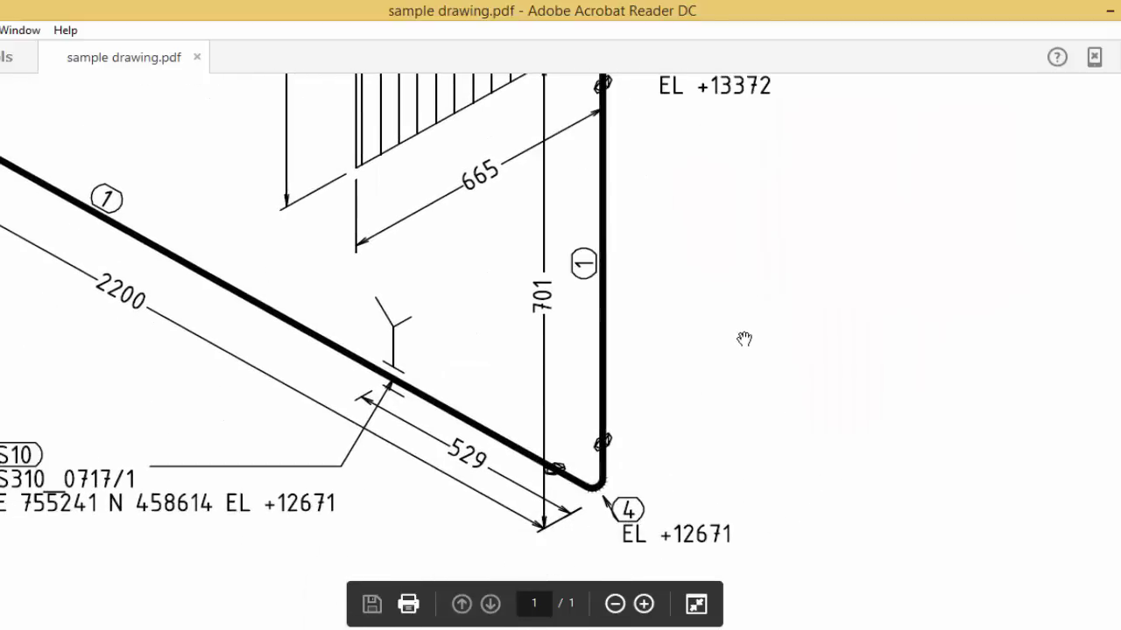
pyautogui.moveTo(157, 196); pyautogui.dragTo(327, 453)
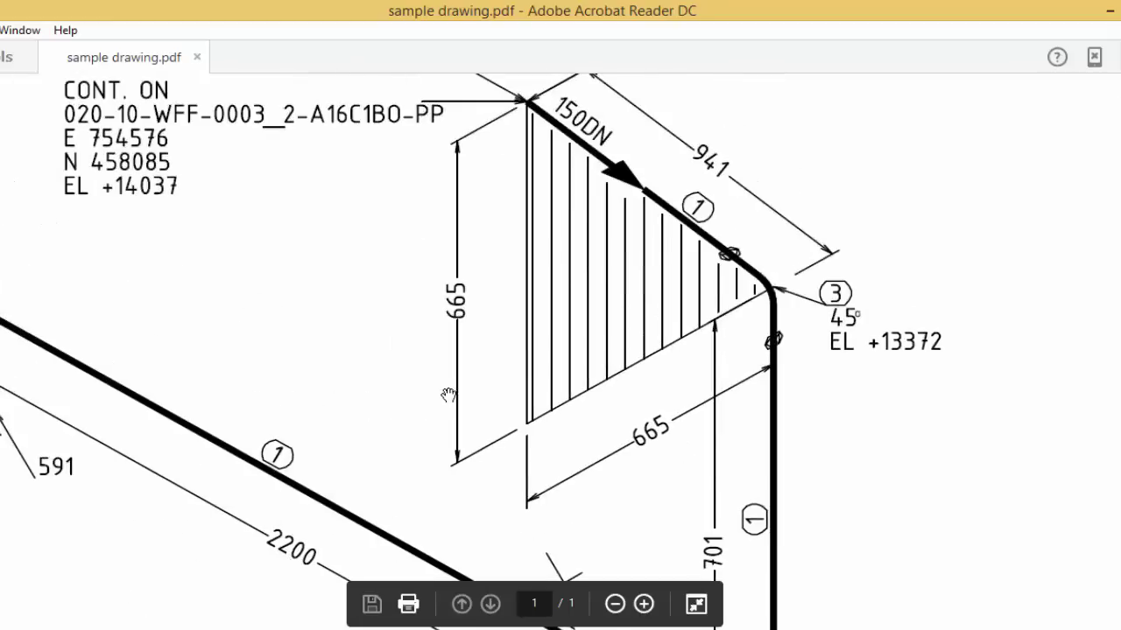
pyautogui.scroll(-1, 504, 437)
pyautogui.moveTo(457, 295); pyautogui.dragTo(505, 326)
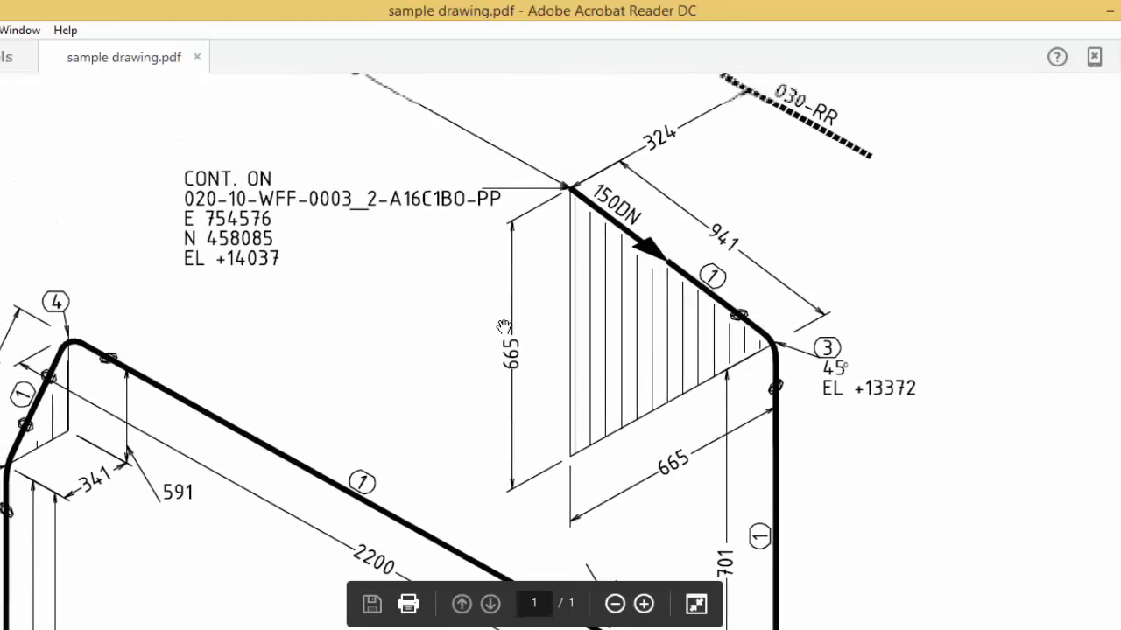
pyautogui.moveTo(541, 386); pyautogui.dragTo(636, 324)
pyautogui.moveTo(487, 466); pyautogui.dragTo(507, 392)
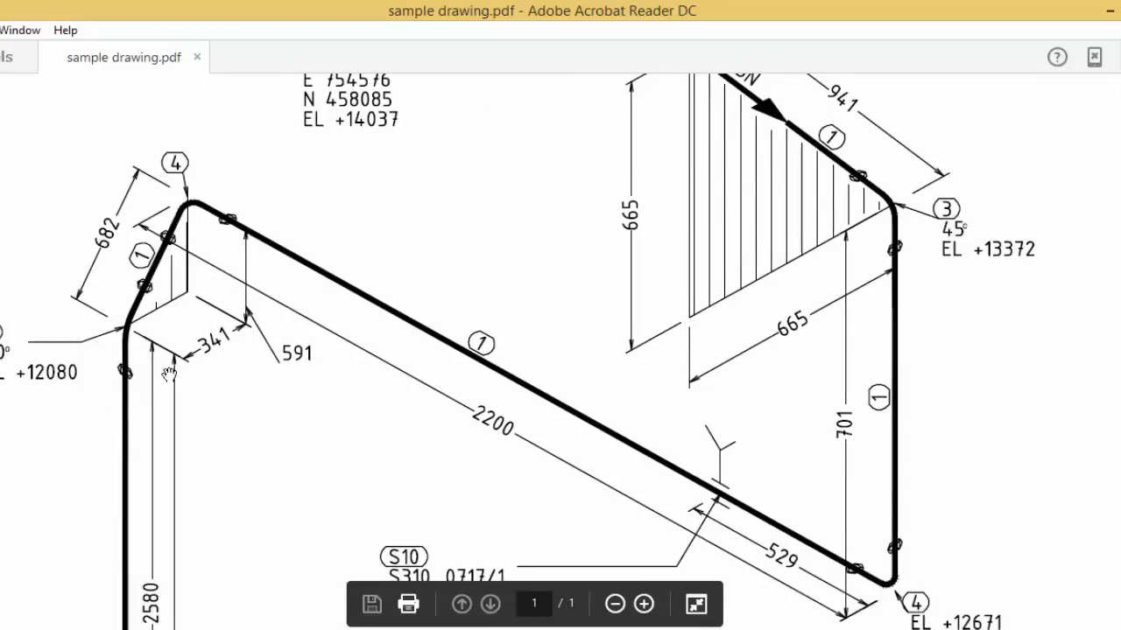
pyautogui.moveTo(183, 377); pyautogui.dragTo(368, 440)
pyautogui.moveTo(569, 560); pyautogui.dragTo(457, 497)
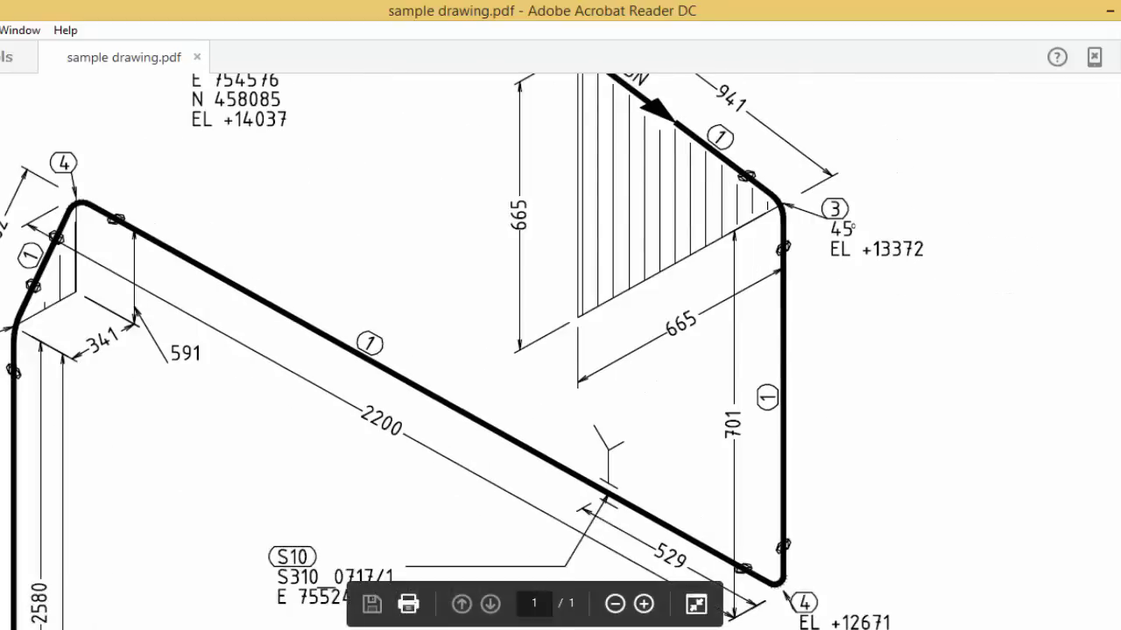